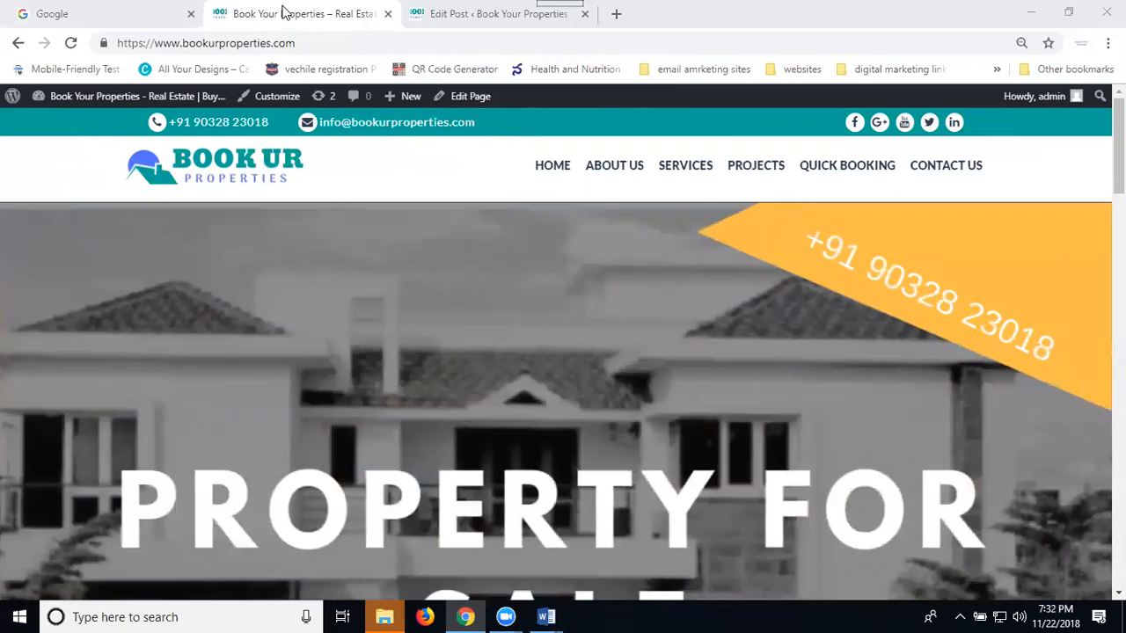
- Search the WordPress plugin directory for "all in seo", and install and activate All in One SEO Pack
{"action": "left_click", "coordinate": [452, 13]}
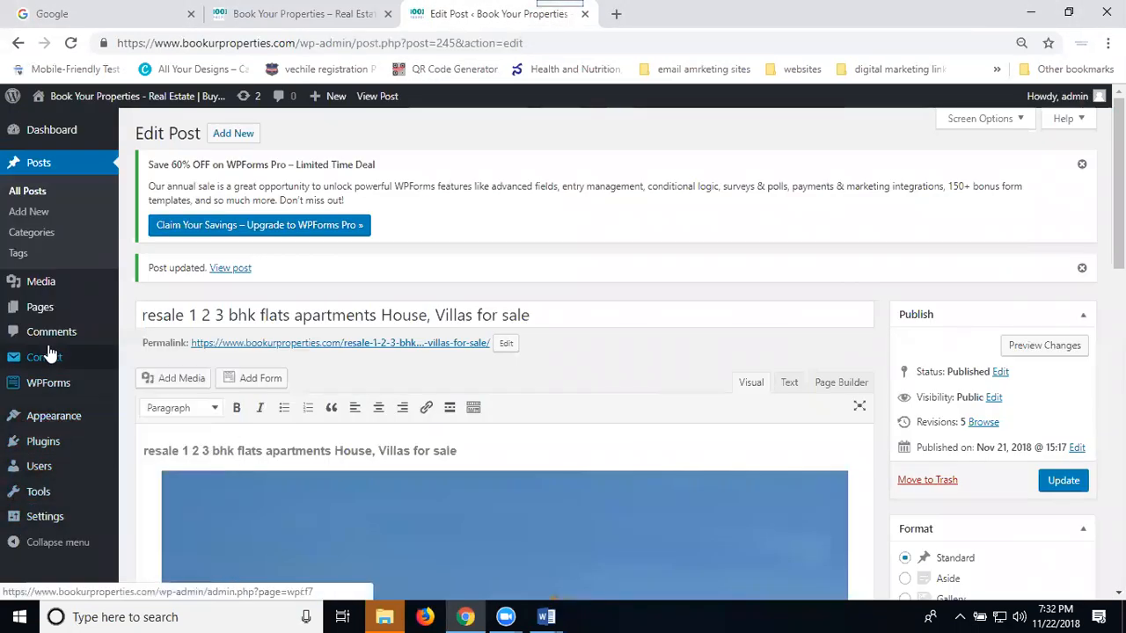
{"action": "mouse_move", "coordinate": [43, 314]}
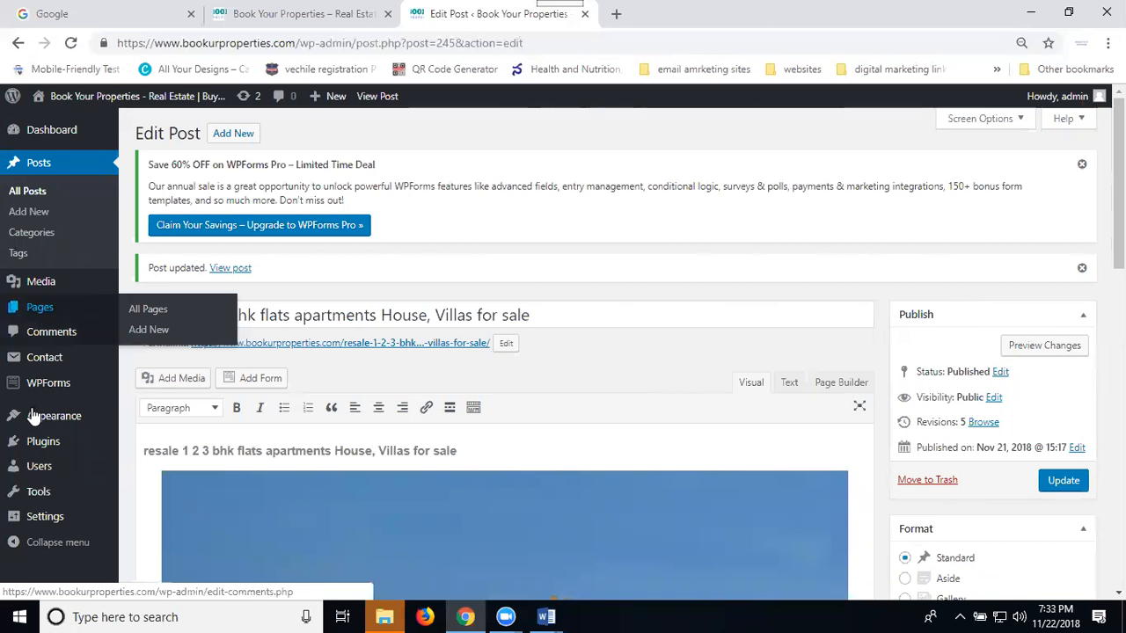
{"action": "left_click", "coordinate": [36, 446]}
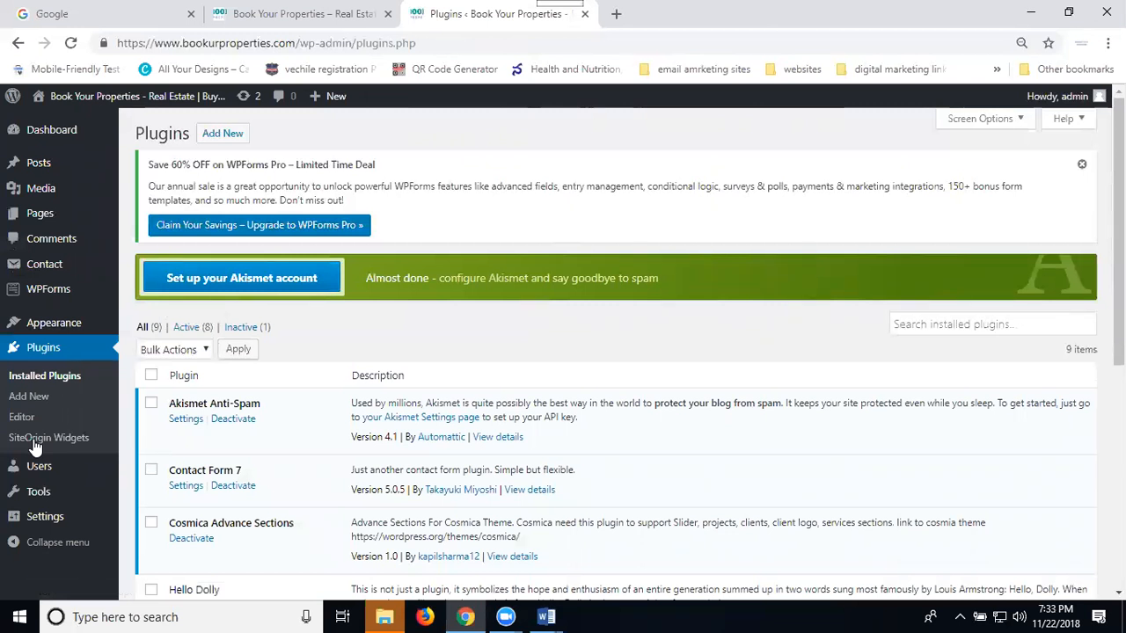
{"action": "left_click", "coordinate": [220, 134]}
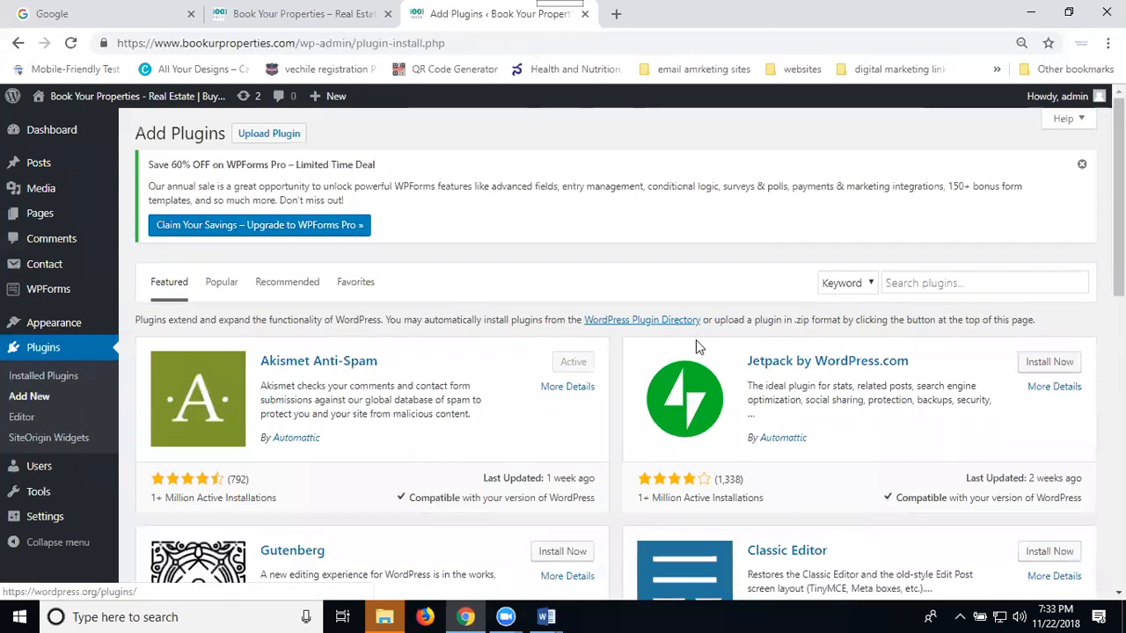
{"action": "left_click", "coordinate": [925, 284]}
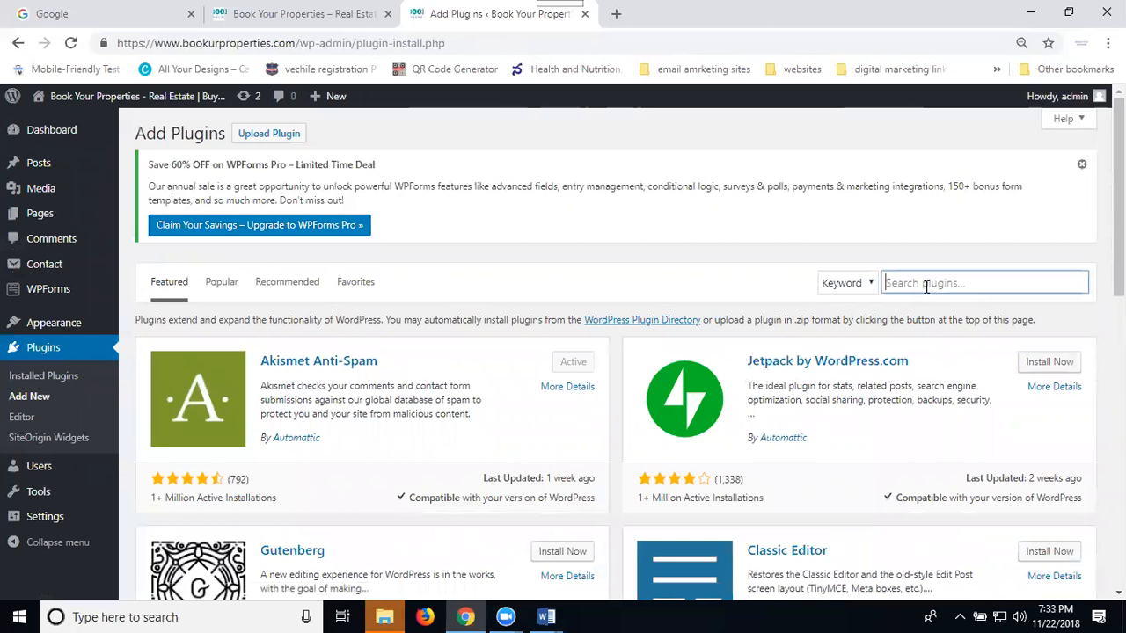
{"action": "type", "text": "all in seo"}
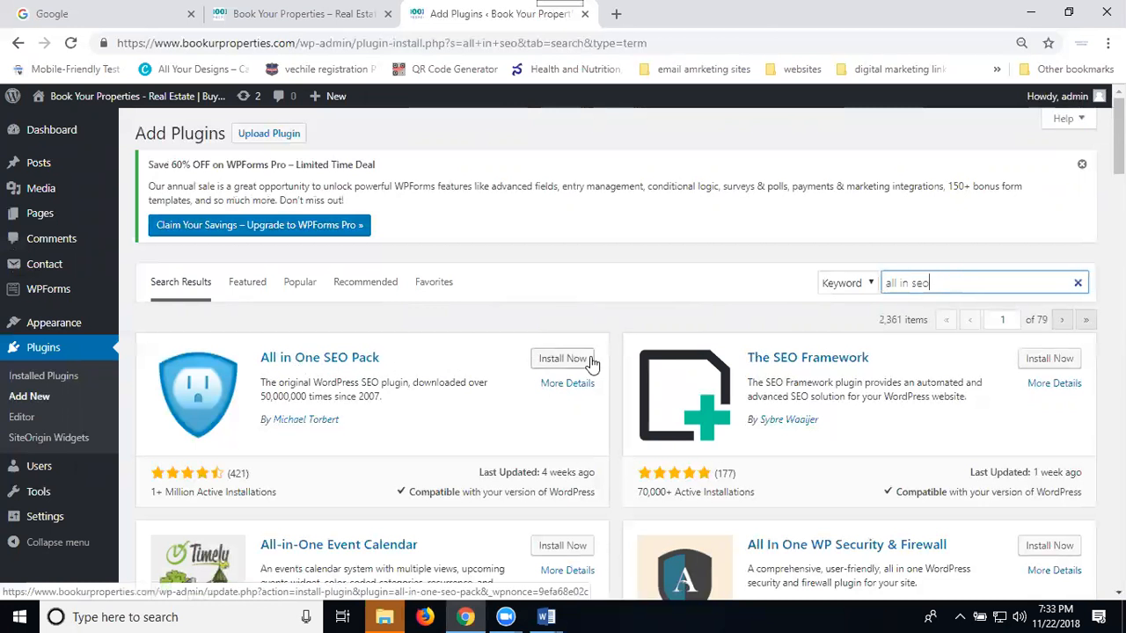
{"action": "left_click", "coordinate": [567, 360]}
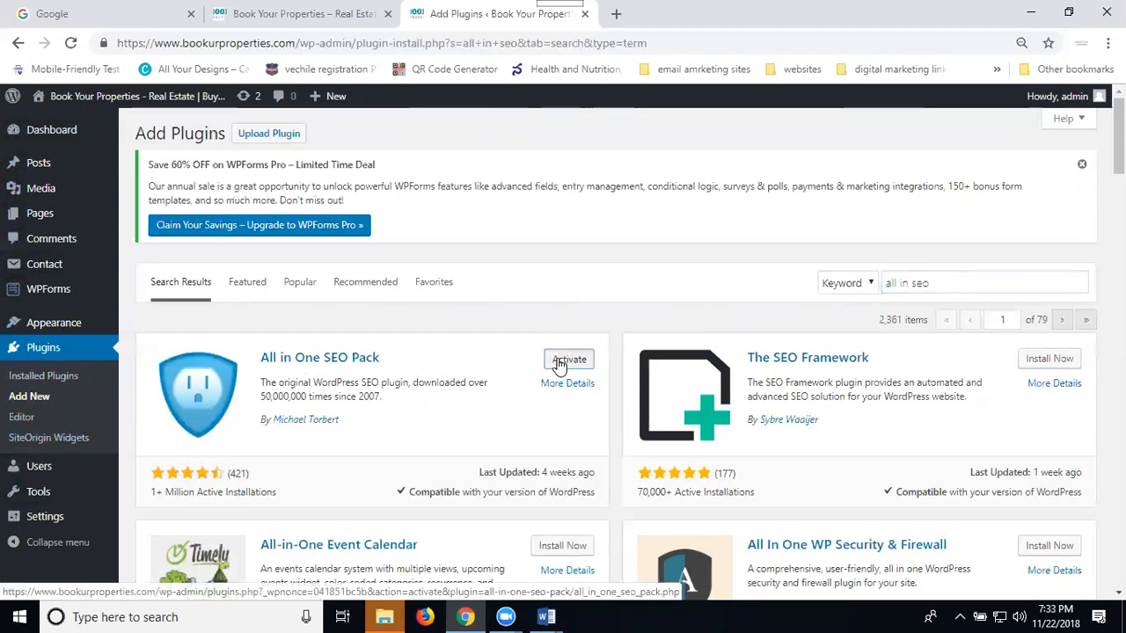
{"action": "left_click", "coordinate": [559, 363]}
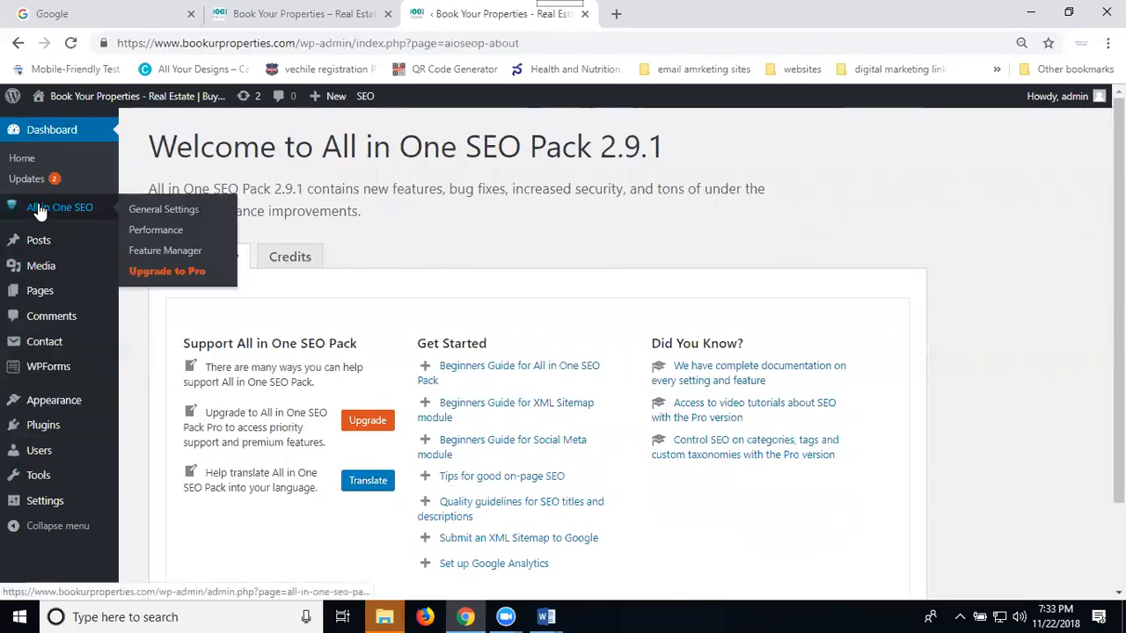
- Open the general settings of All in One SEO and look through the canonical, home page and title options
{"action": "left_click", "coordinate": [39, 209]}
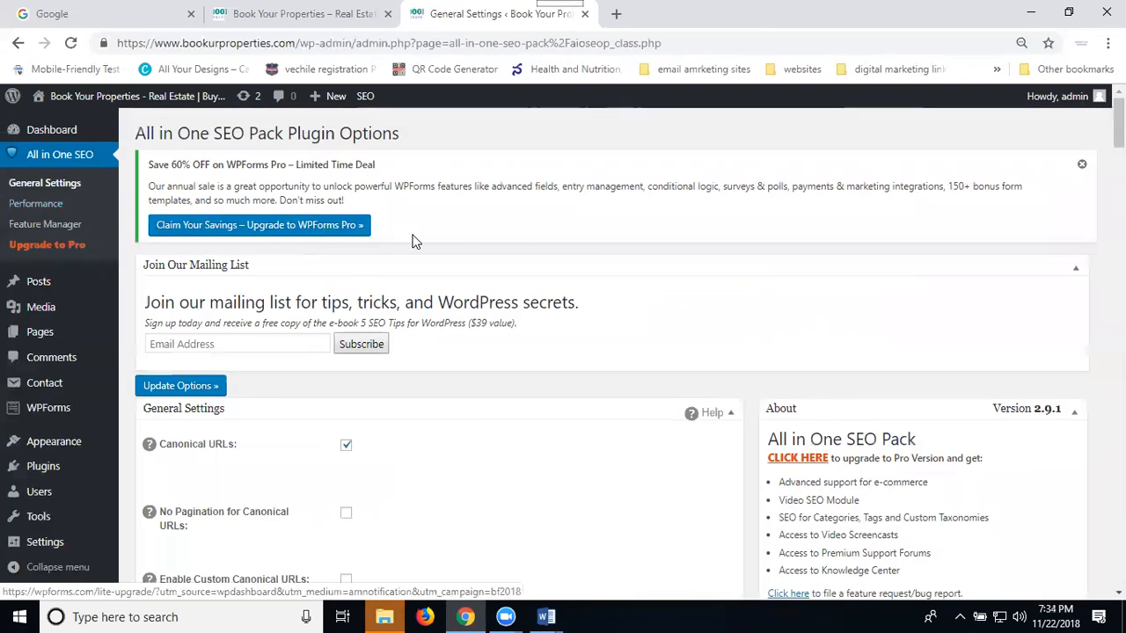
{"action": "scroll", "coordinate": [414, 241], "scroll_direction": "down", "scroll_amount": 2}
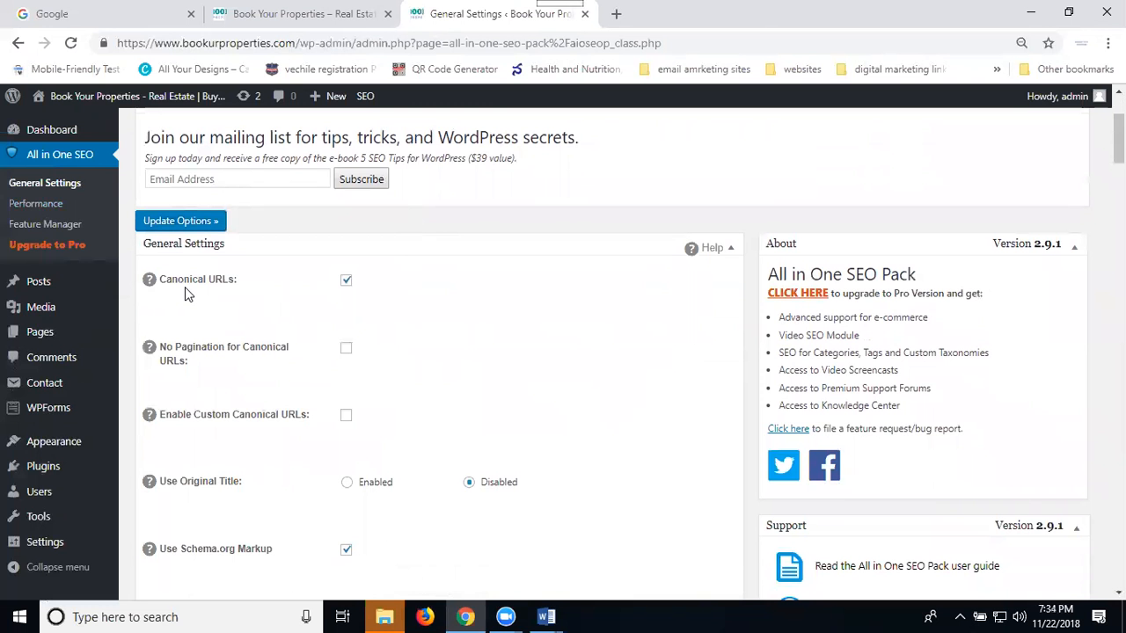
{"action": "scroll", "coordinate": [375, 288], "scroll_direction": "down", "scroll_amount": 3}
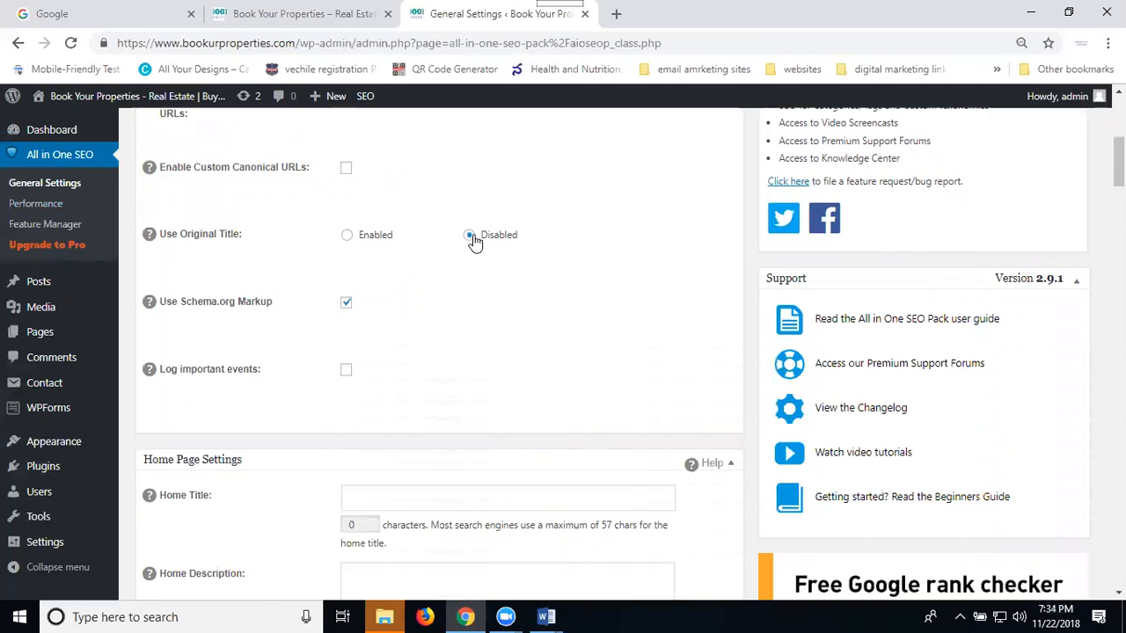
{"action": "scroll", "coordinate": [414, 244], "scroll_direction": "down", "scroll_amount": 3}
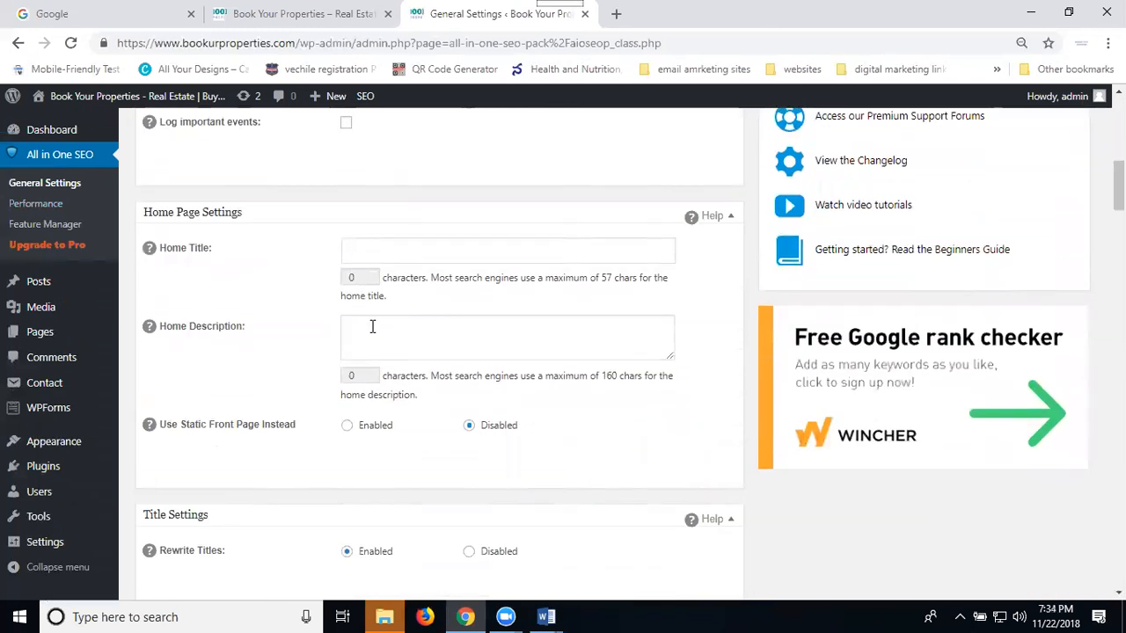
{"action": "scroll", "coordinate": [372, 325], "scroll_direction": "down", "scroll_amount": 3}
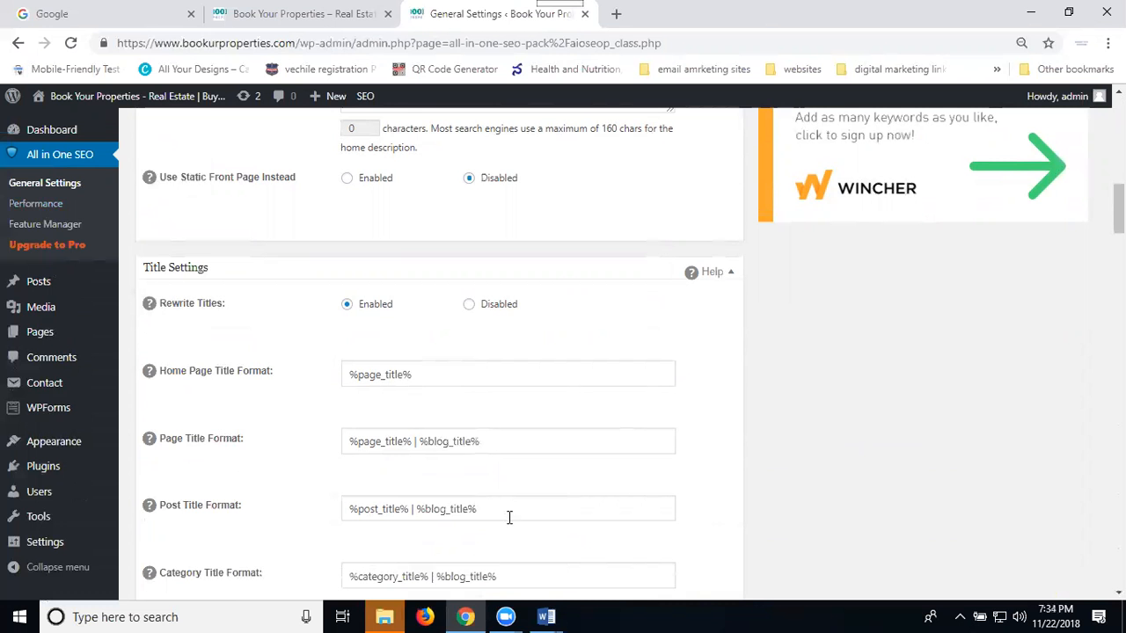
- Copy the title line from the "seo onpage" Word document into the plugin's Home Title
{"action": "left_click", "coordinate": [567, 616]}
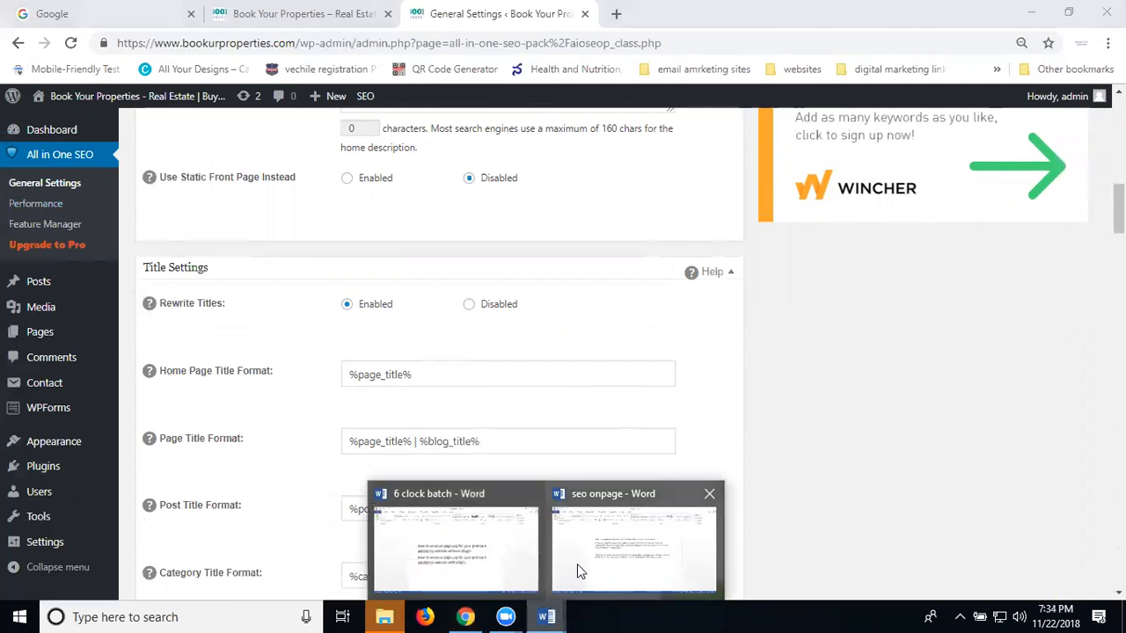
{"action": "left_click", "coordinate": [577, 564]}
{"action": "left_click", "coordinate": [270, 225]}
{"action": "key", "text": "ctrl+c"}
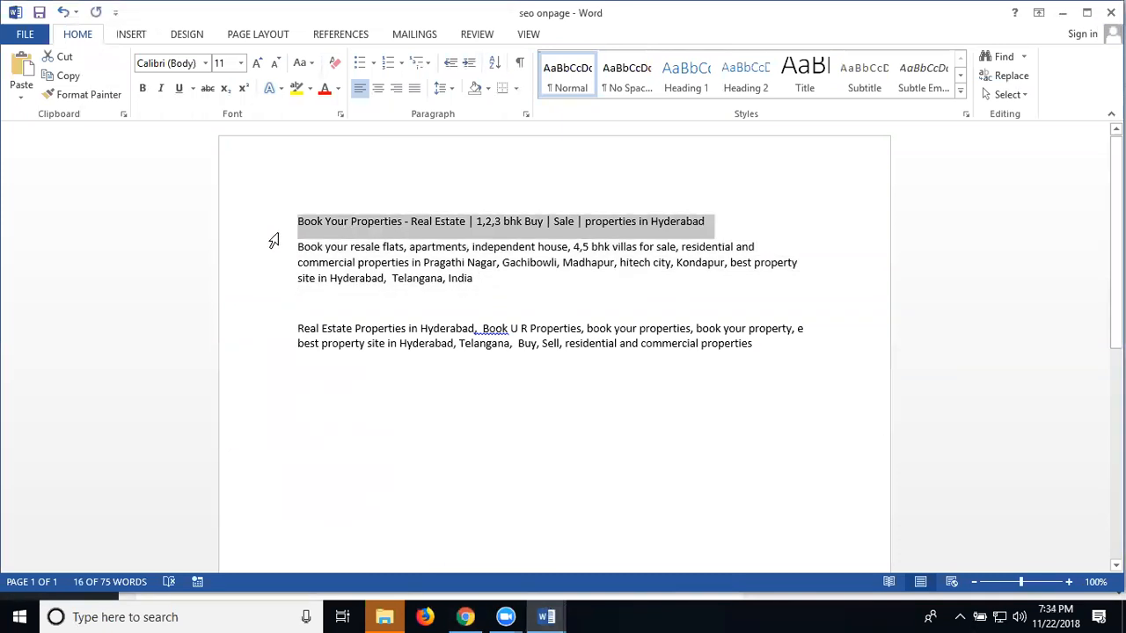
{"action": "left_click", "coordinate": [465, 617]}
{"action": "scroll", "coordinate": [405, 279], "scroll_direction": "up", "scroll_amount": 4}
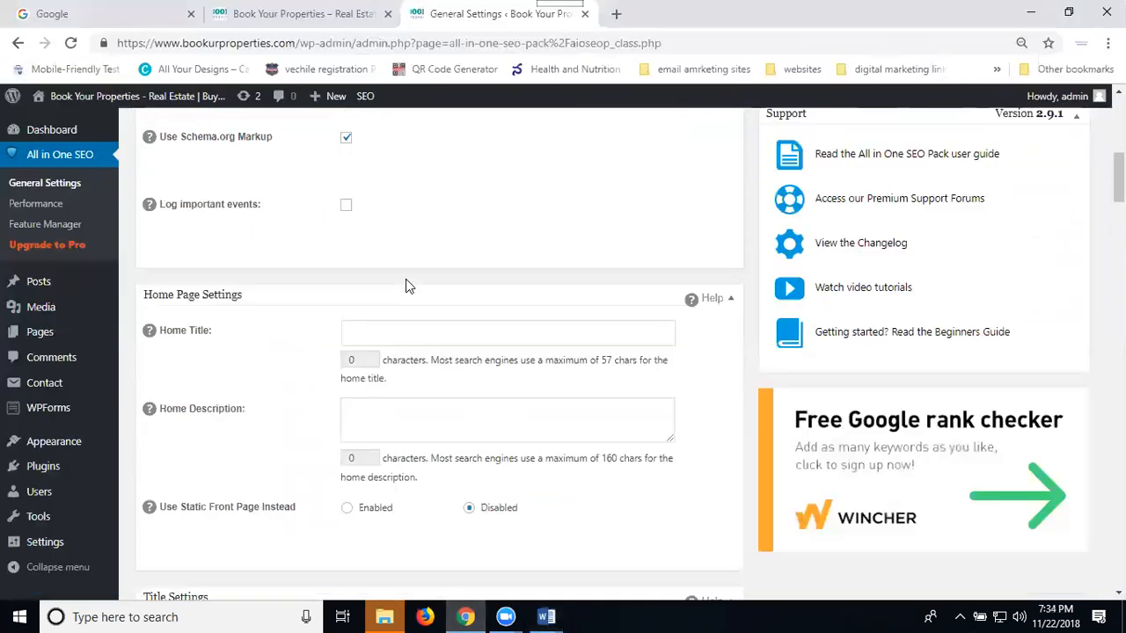
{"action": "left_click", "coordinate": [396, 334]}
{"action": "key", "text": "ctrl+v"}
- Copy the "Book your resale flats, apartments…" paragraph from the "seo onpage" Word document into the Home Description
{"action": "left_click", "coordinate": [554, 616]}
{"action": "left_click", "coordinate": [591, 563]}
{"action": "double_click", "coordinate": [269, 271]}
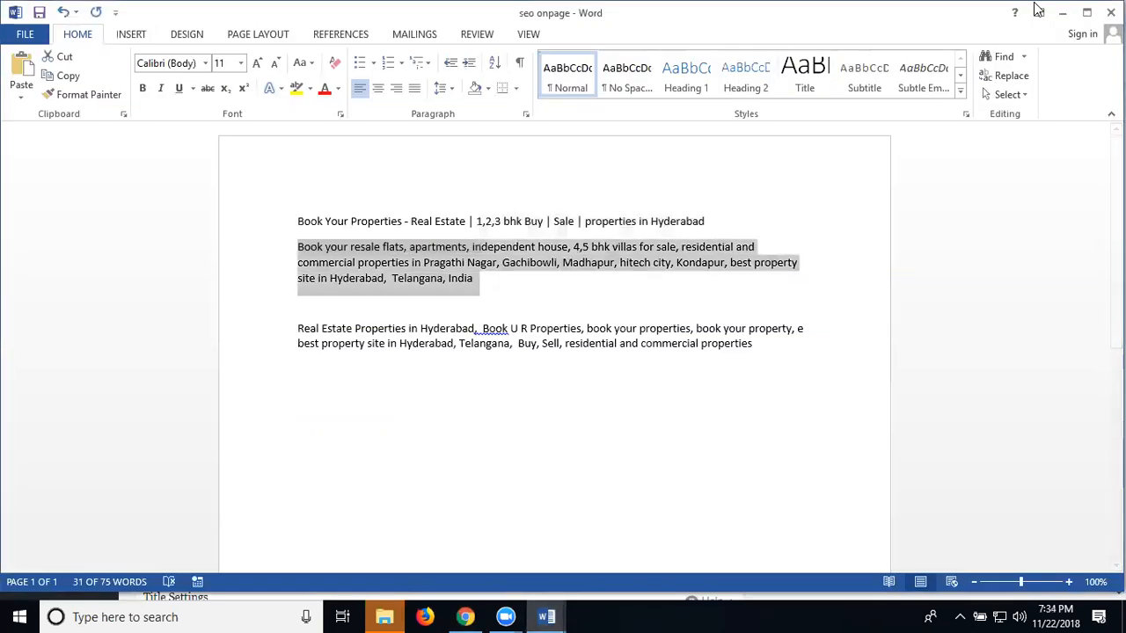
{"action": "left_click", "coordinate": [1061, 13]}
{"action": "left_click", "coordinate": [490, 420]}
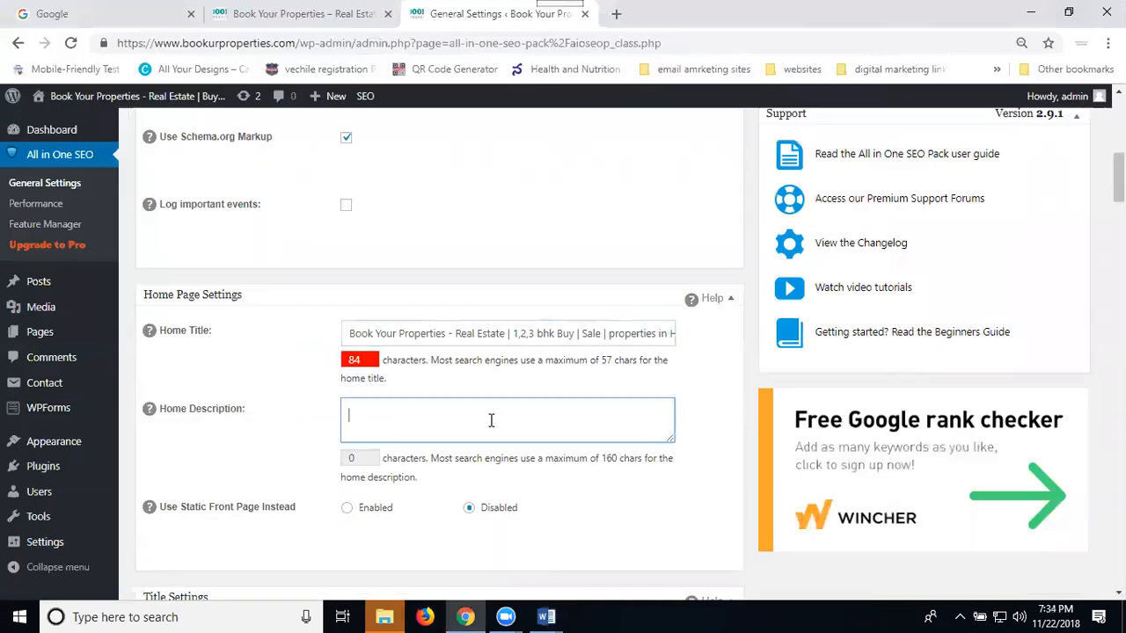
{"action": "type", "text": "...villas for sale, residential and commercial properties in Pragathi Nagar, Gachibowli, Madhapur, hitech city, Kondapur, best property site in Hyderabad,  Telangana, India"}
{"action": "scroll", "coordinate": [490, 419], "scroll_direction": "up", "scroll_amount": 2}
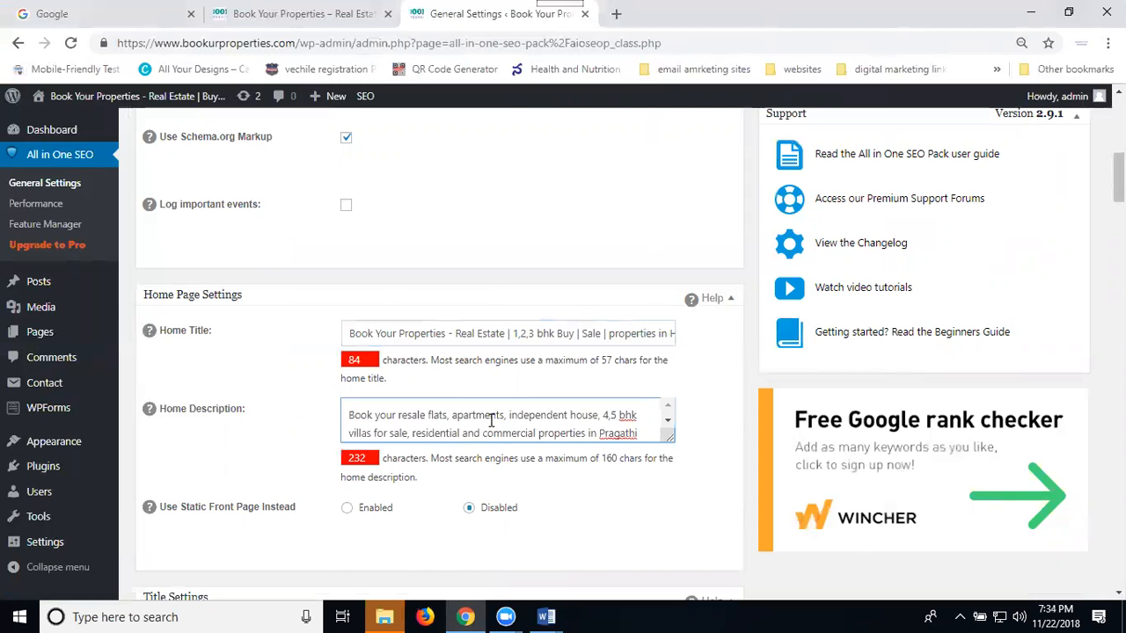
- Remove "Book Your Properties -" from the start of the Home Title so it begins with "Real Estate"
{"action": "left_click_drag", "start_coordinate": [454, 332], "coordinate": [320, 341]}
{"action": "key", "text": "BackSpace"}
{"action": "key", "text": "Delete"}
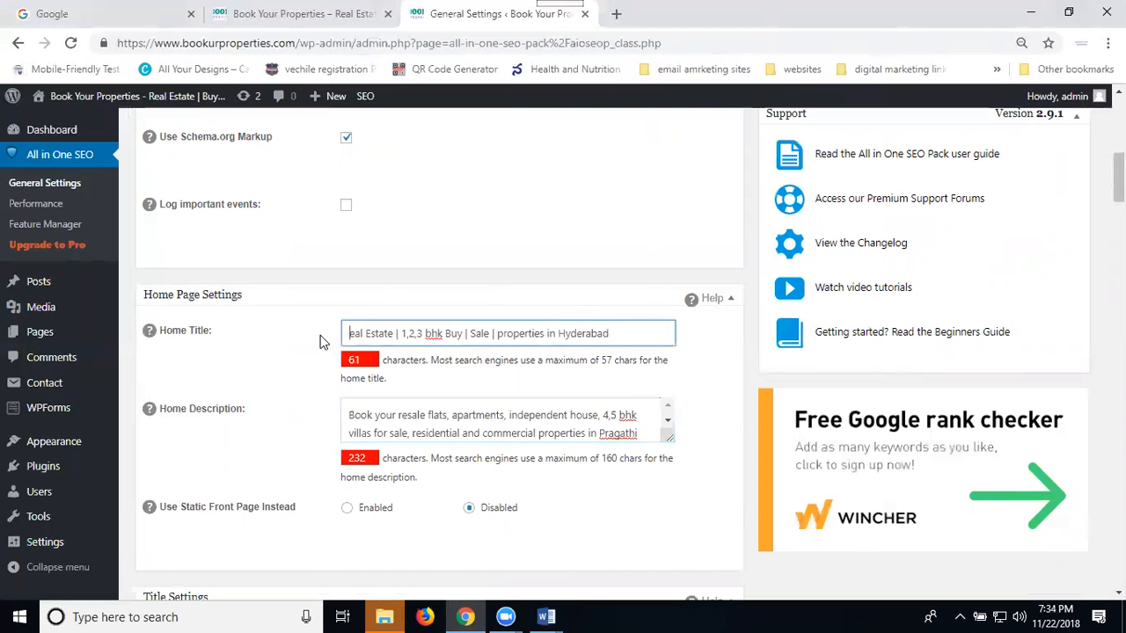
{"action": "key", "text": "ctrl+z"}
{"action": "key", "text": "ctrl+z"}
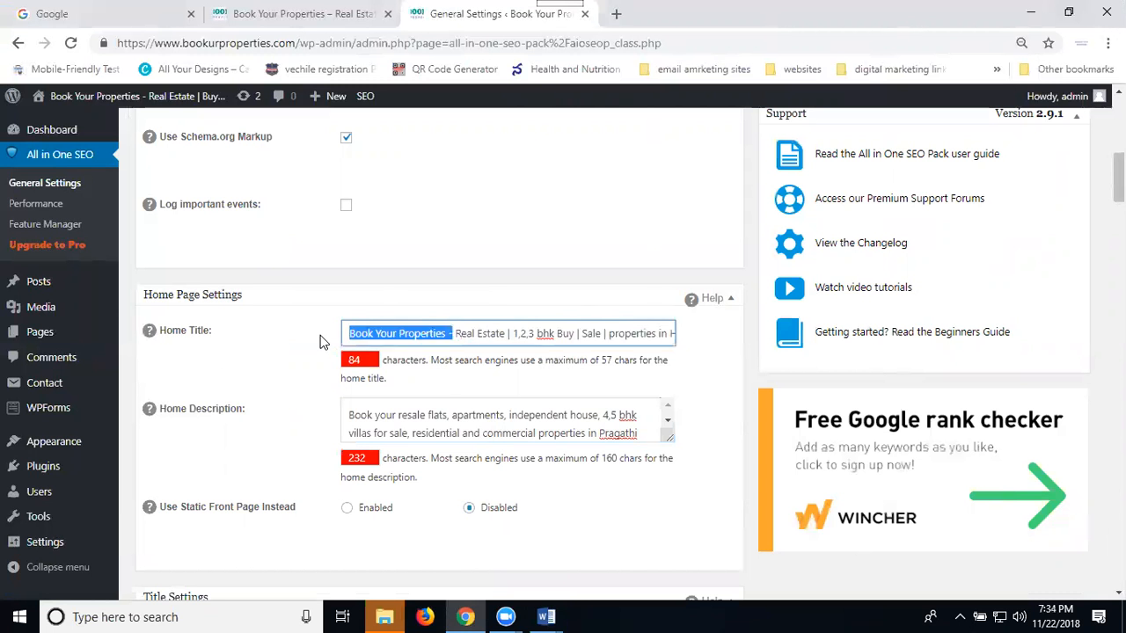
{"action": "key", "text": "BackSpace"}
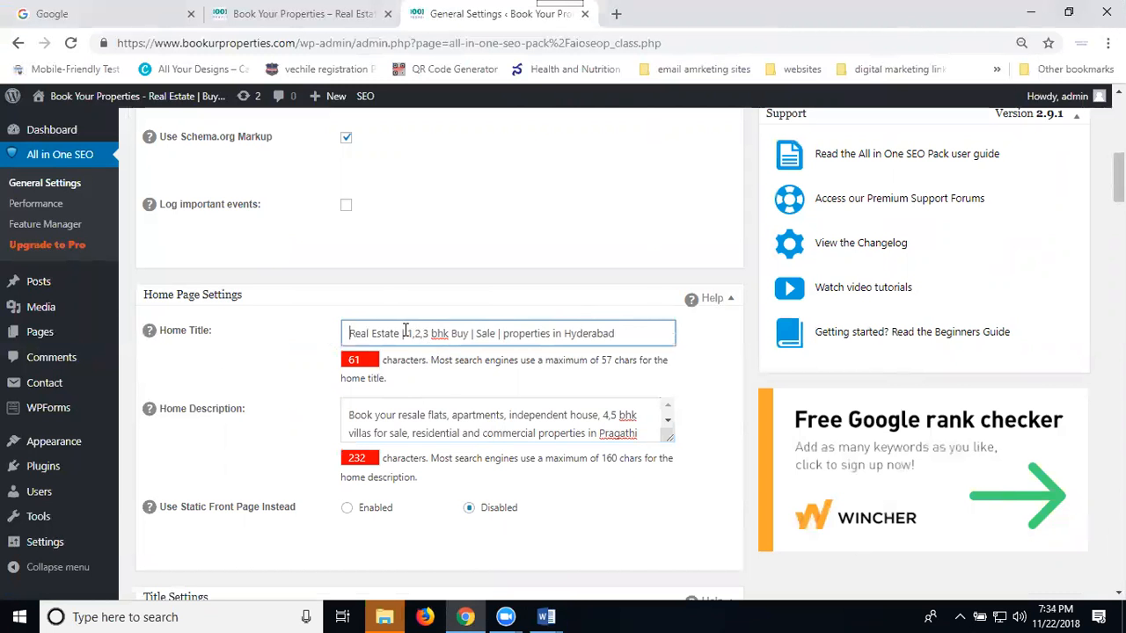
- Remove "Real Estate |" from the Home Title so it begins with "1,2,3 bhk"
{"action": "left_click_drag", "start_coordinate": [405, 333], "coordinate": [293, 335]}
{"action": "key", "text": "Delete"}
{"action": "key", "text": "Delete"}
{"action": "type", "text": "1"}
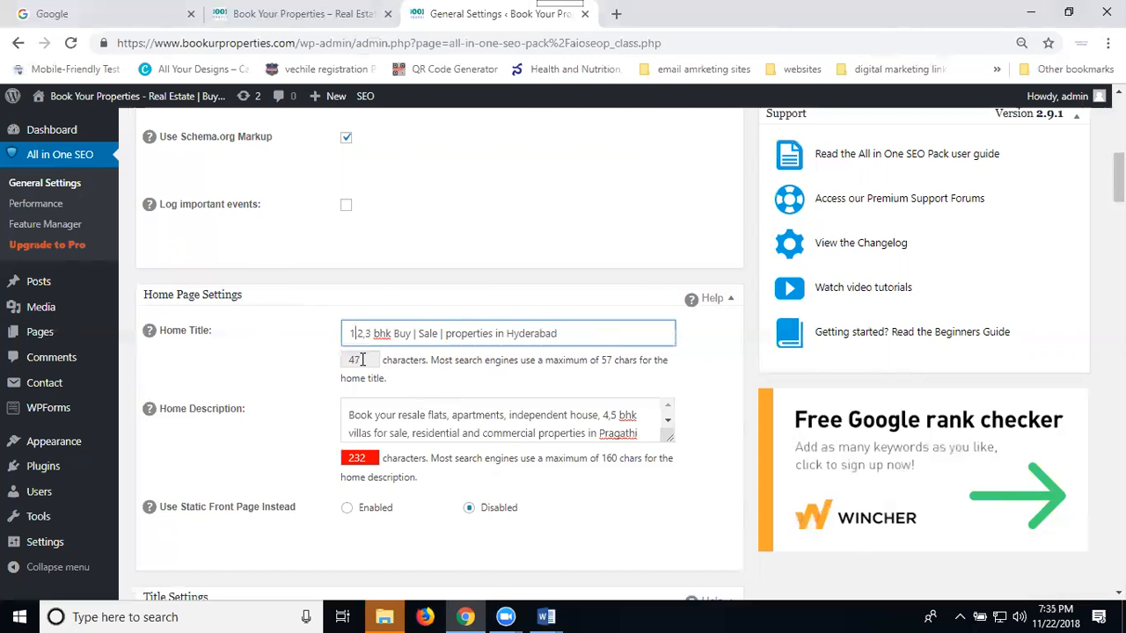
- Change "bhk" to uppercase "BHK" in the Home Title
{"action": "scroll", "coordinate": [362, 370], "scroll_direction": "down", "scroll_amount": 1}
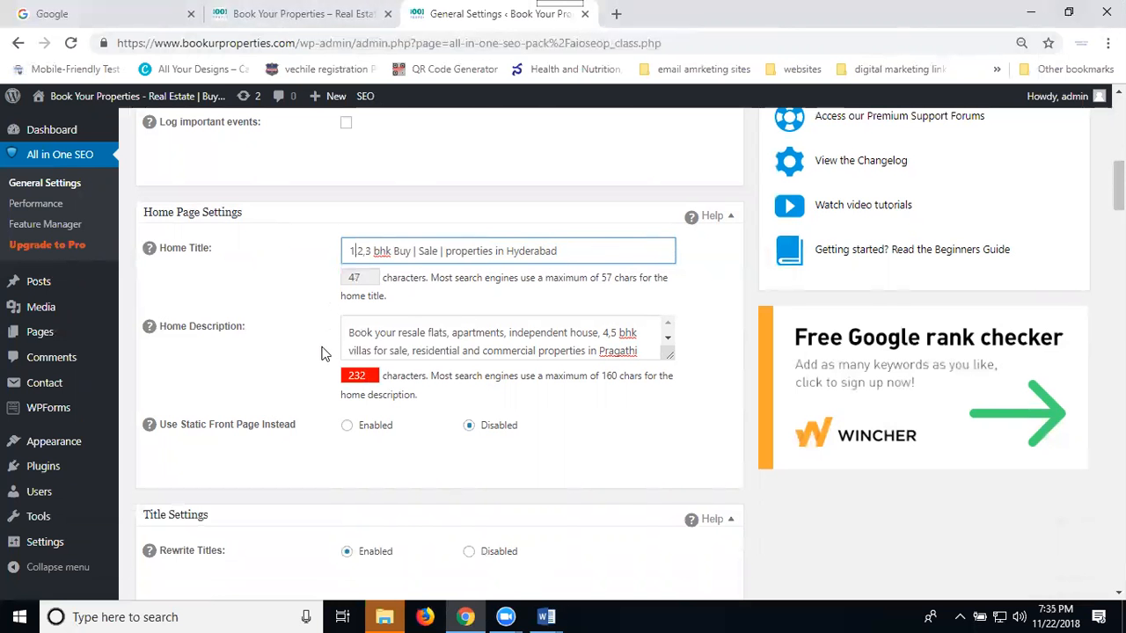
{"action": "double_click", "coordinate": [376, 250]}
{"action": "type", "text": "BH"}
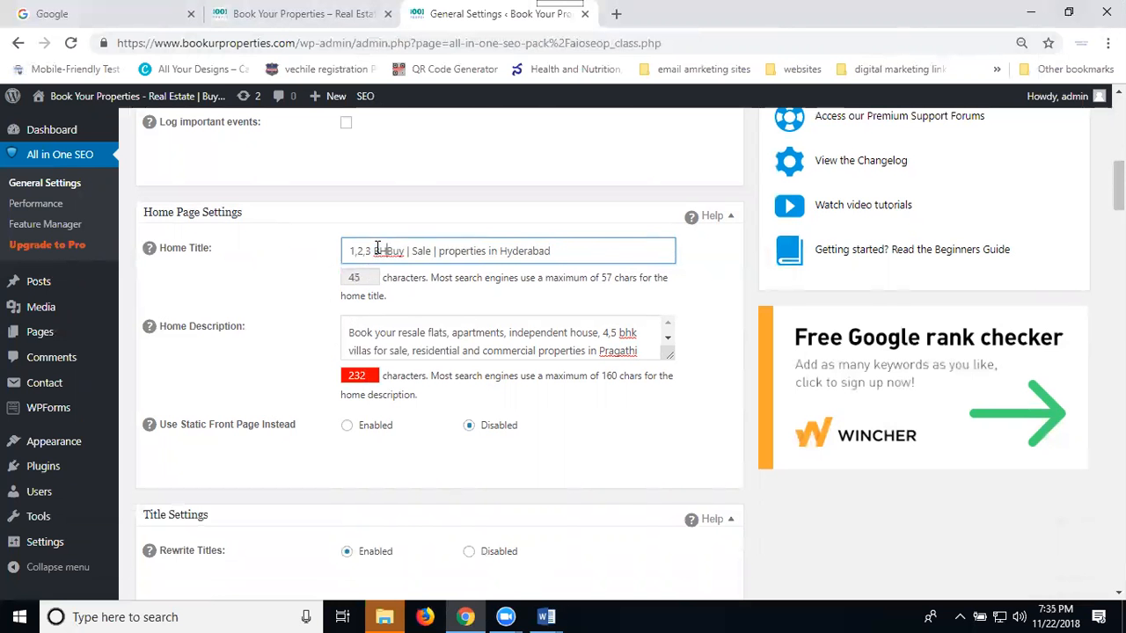
{"action": "type", "text": "K"}
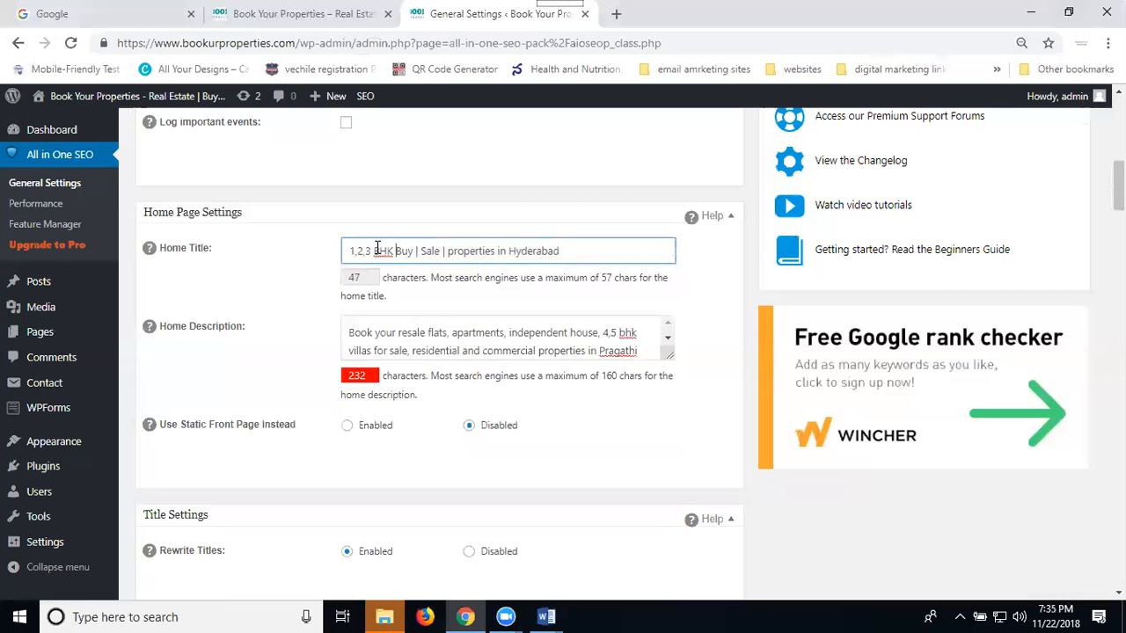
- Insert "Flats, " before "properties in Hyderabad" in the Home Title
{"action": "left_click", "coordinate": [449, 251]}
{"action": "type", "text": "flats"}
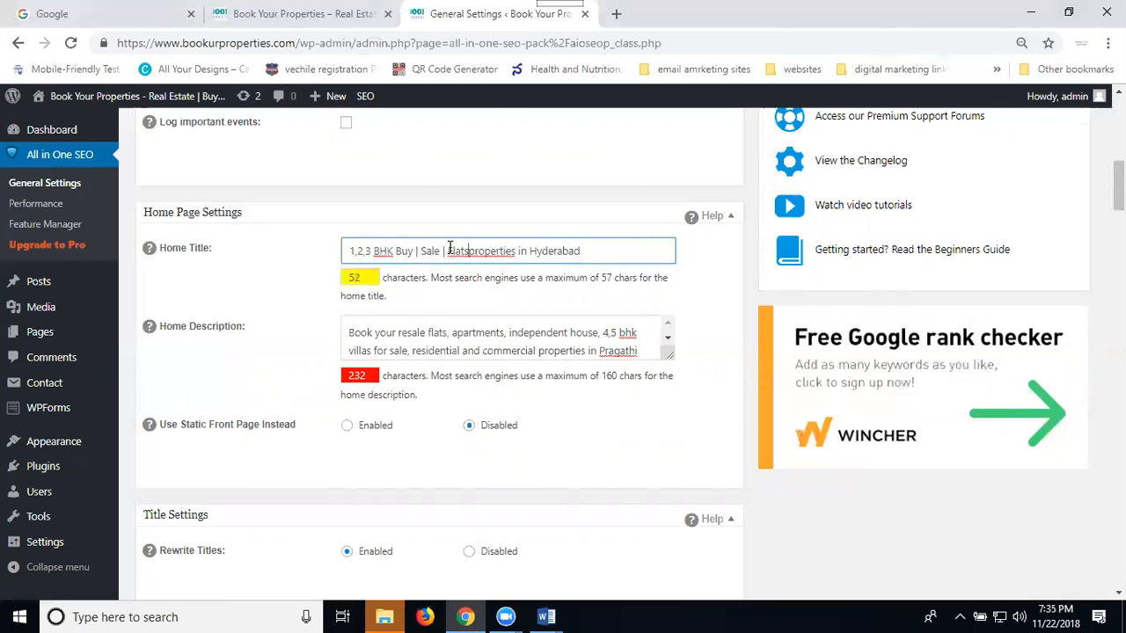
{"action": "type", "text": ", "}
{"action": "type", "text": "Aprtment"}
{"action": "type", "text": "s"}
{"action": "key", "text": "BackSpace"}
{"action": "key", "text": "BackSpace"}
{"action": "key", "text": "BackSpace"}
{"action": "key", "text": "BackSpace"}
{"action": "key", "text": "BackSpace"}
{"action": "key", "text": "BackSpace"}
{"action": "key", "text": "BackSpace"}
{"action": "key", "text": "BackSpace"}
{"action": "key", "text": "BackSpace"}
{"action": "key", "text": "BackSpace"}
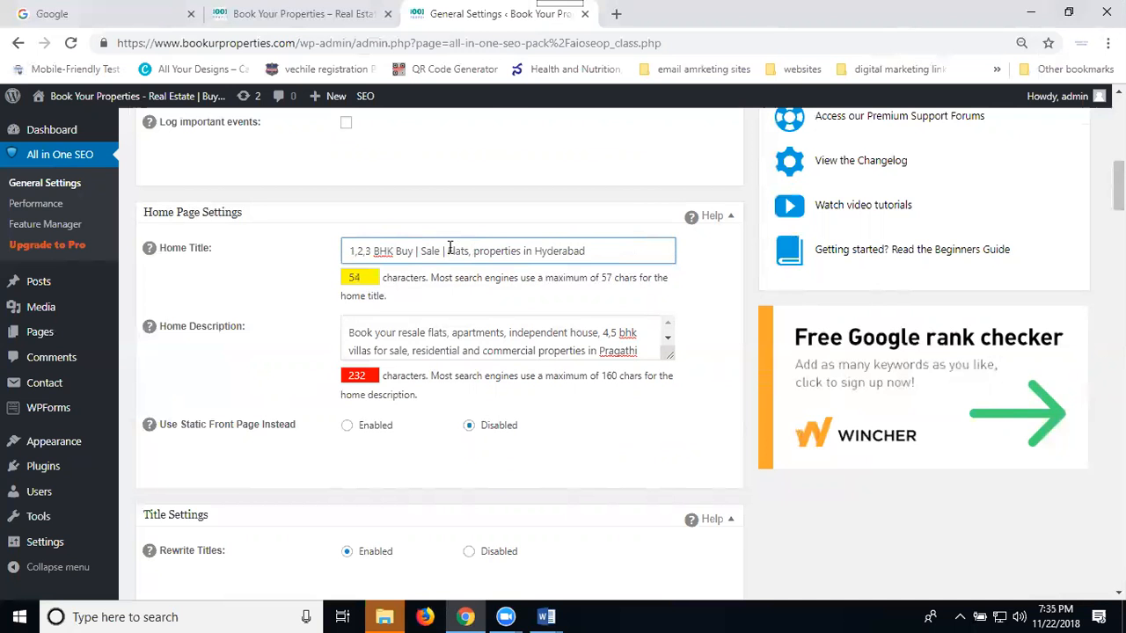
- Save the All in One SEO options and reload the site's home page to check its browser title
{"action": "scroll", "coordinate": [457, 395], "scroll_direction": "down", "scroll_amount": 8}
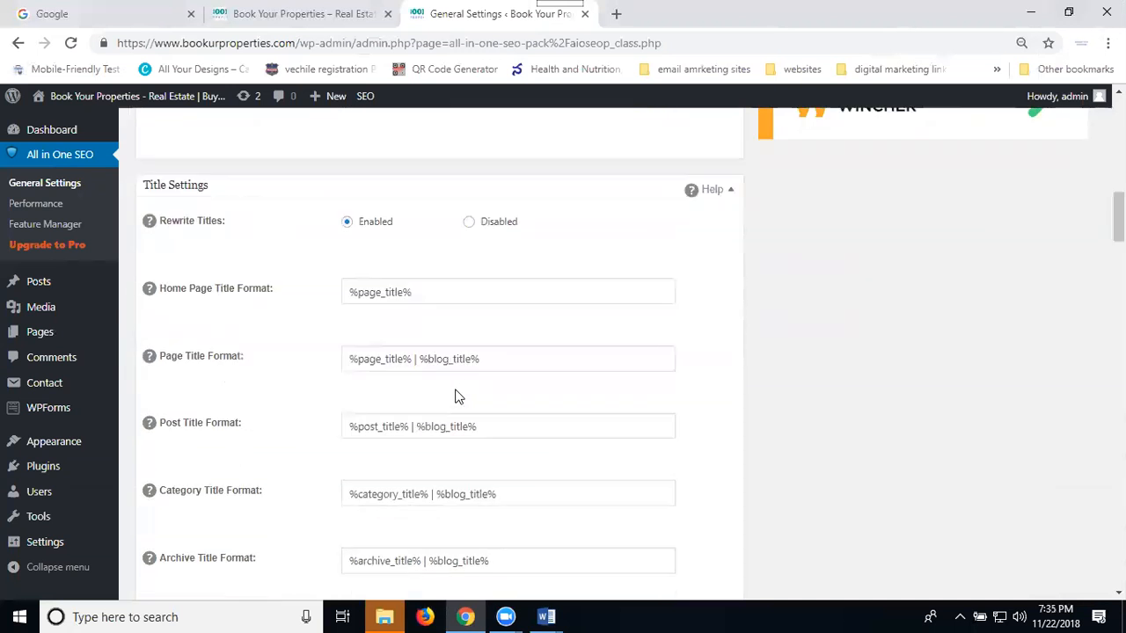
{"action": "scroll", "coordinate": [455, 393], "scroll_direction": "down", "scroll_amount": 15}
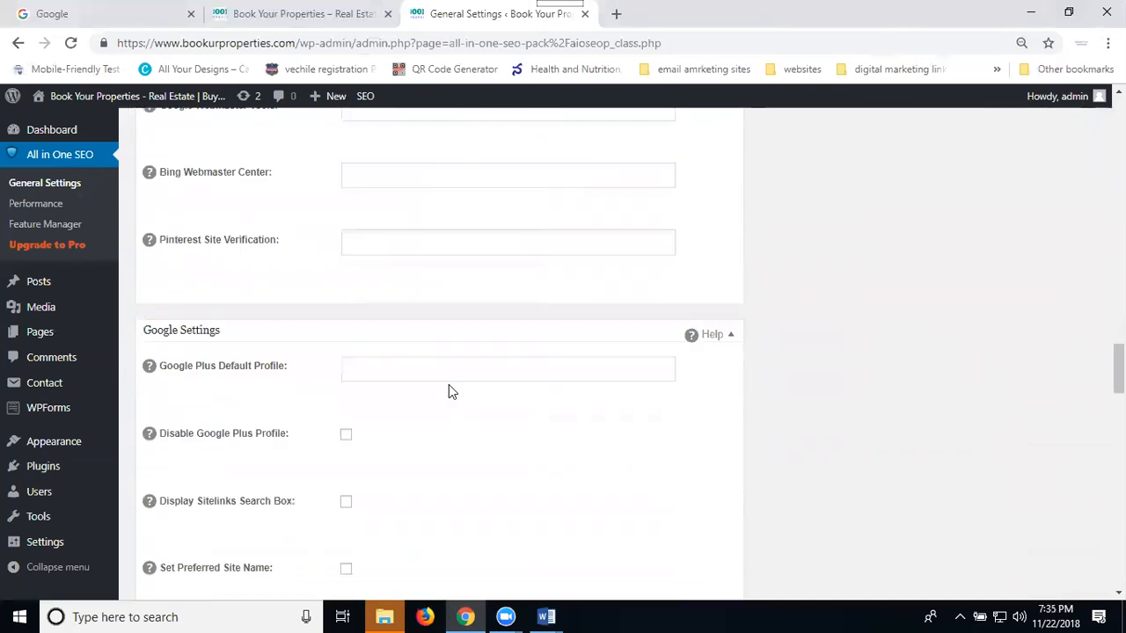
{"action": "scroll", "coordinate": [449, 391], "scroll_direction": "down", "scroll_amount": 12}
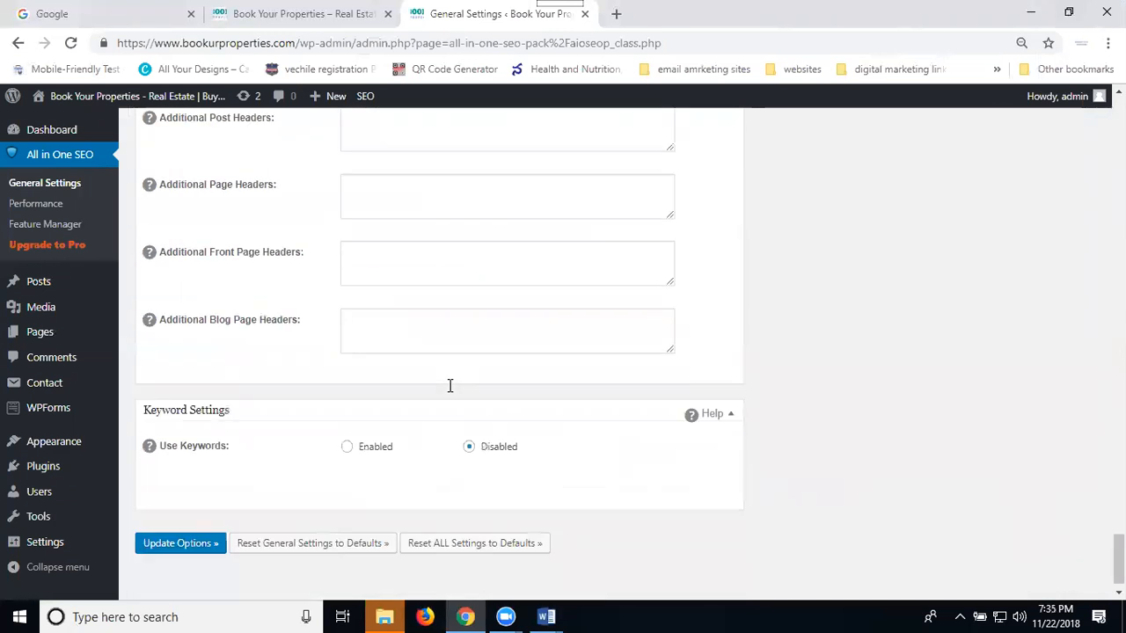
{"action": "left_click", "coordinate": [156, 520]}
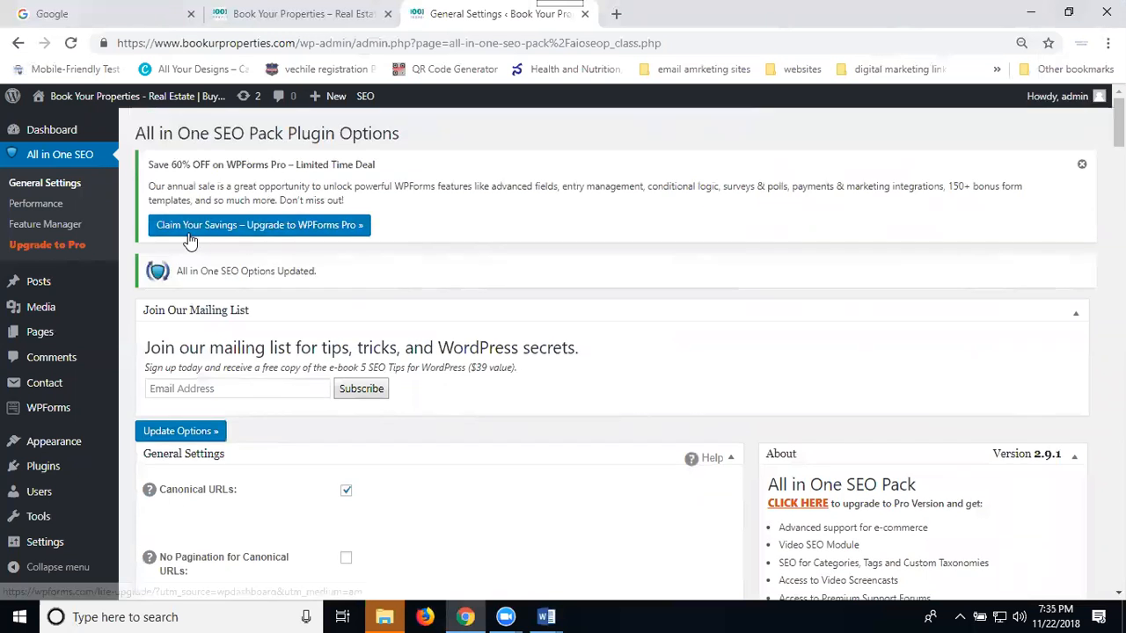
{"action": "left_click", "coordinate": [299, 14]}
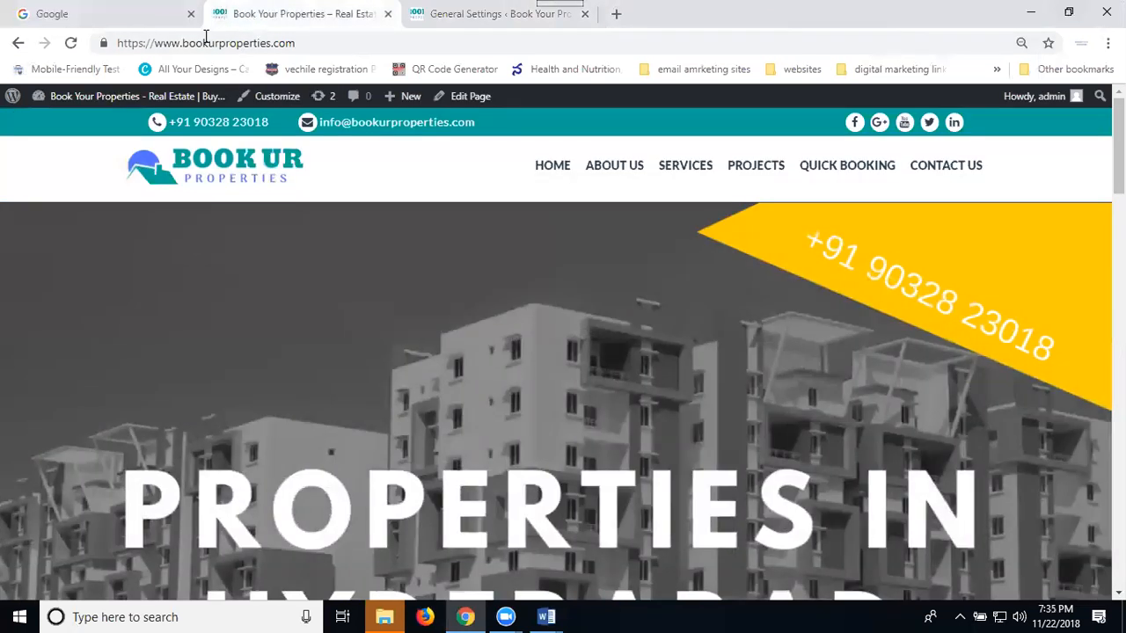
{"action": "left_click", "coordinate": [71, 43]}
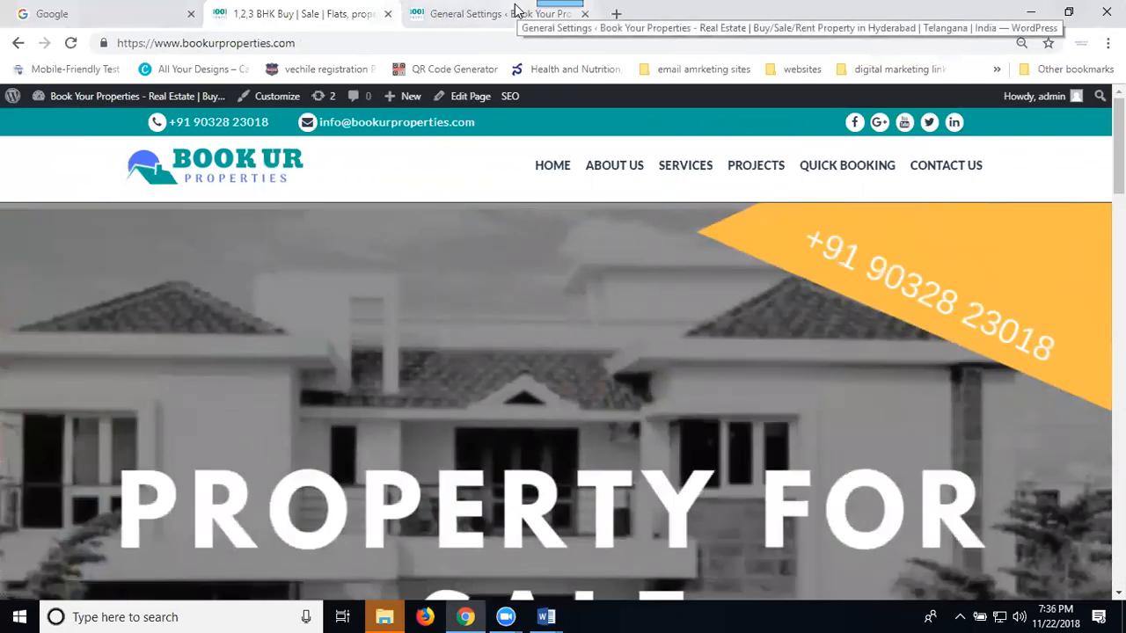
- Review the Site Title in the WordPress general settings and the Home Title in the All in One SEO settings
{"action": "left_click", "coordinate": [515, 13]}
{"action": "mouse_move", "coordinate": [53, 540]}
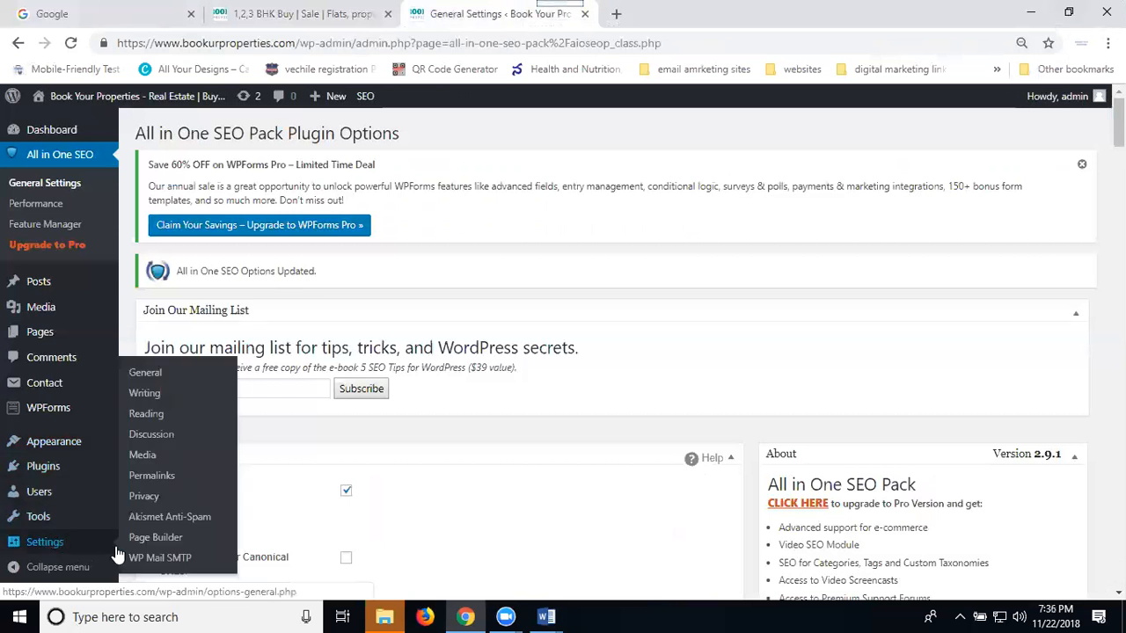
{"action": "left_click", "coordinate": [181, 373]}
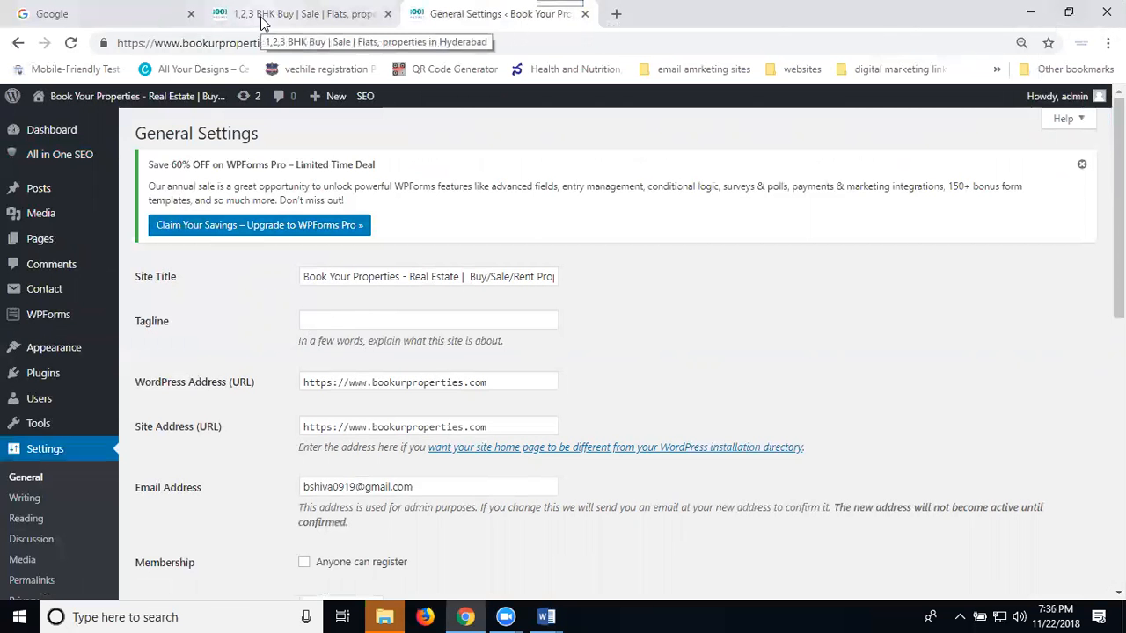
{"action": "left_click", "coordinate": [70, 159]}
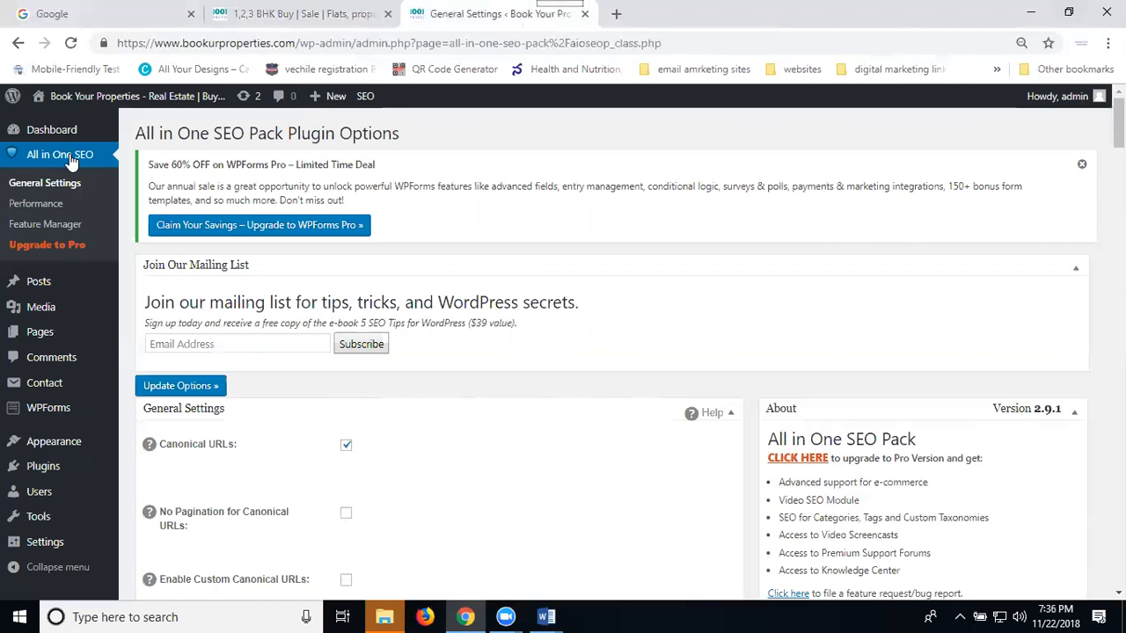
{"action": "scroll", "coordinate": [402, 352], "scroll_direction": "down", "scroll_amount": 8}
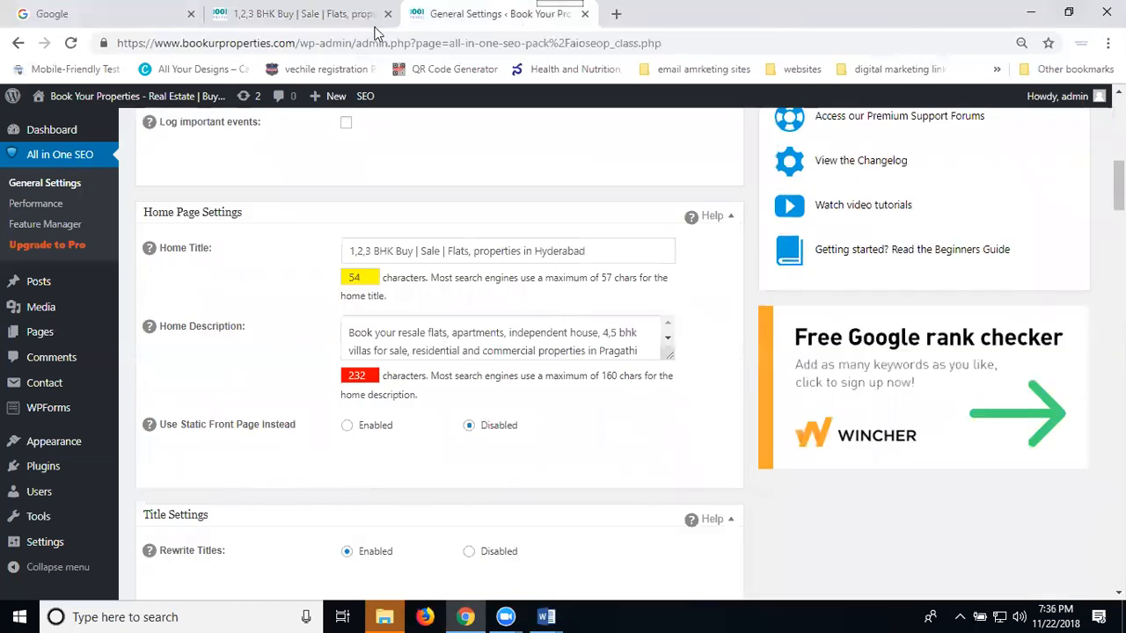
- View the home page's source code and inspect the "Flats, properties" part of its title tag
{"action": "left_click", "coordinate": [321, 22]}
{"action": "key", "text": "ctrl+u"}
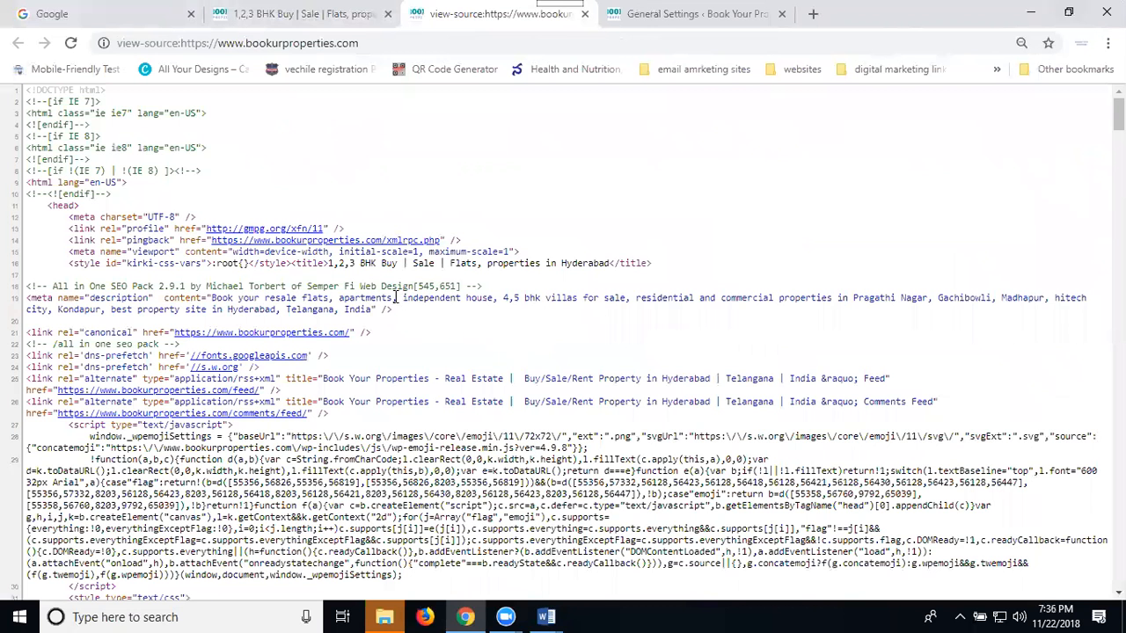
{"action": "left_click_drag", "start_coordinate": [450, 263], "coordinate": [540, 264]}
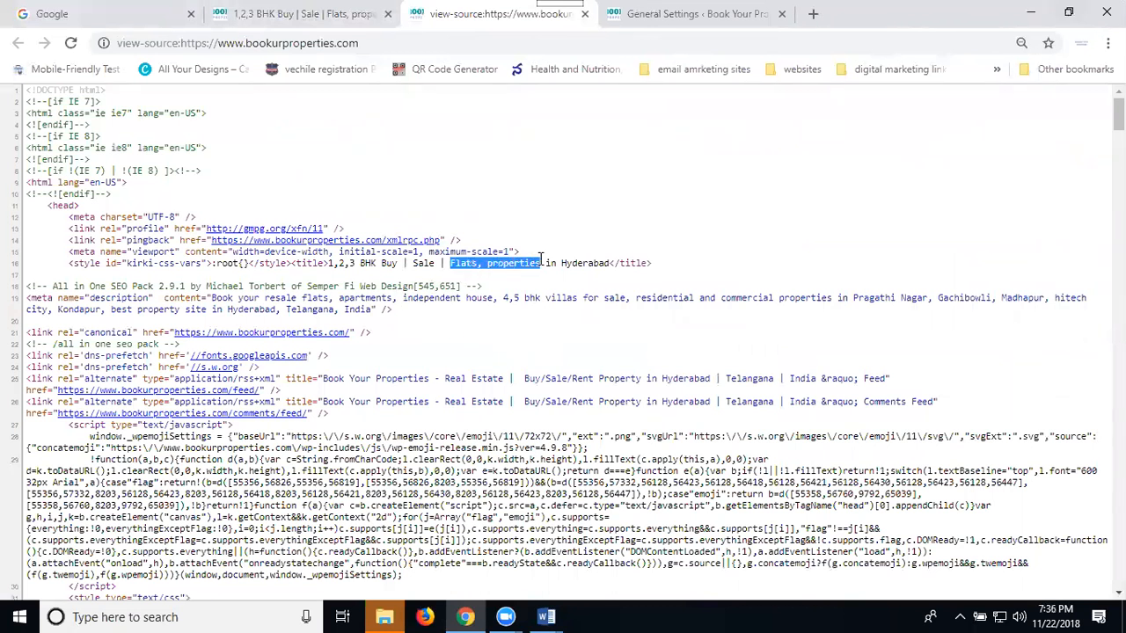
- Replace the comma between "Flats" and "properties" in the Home Title with " |" and update the SEO options
{"action": "left_click", "coordinate": [640, 10]}
{"action": "left_click", "coordinate": [472, 250]}
{"action": "type", "text": ","}
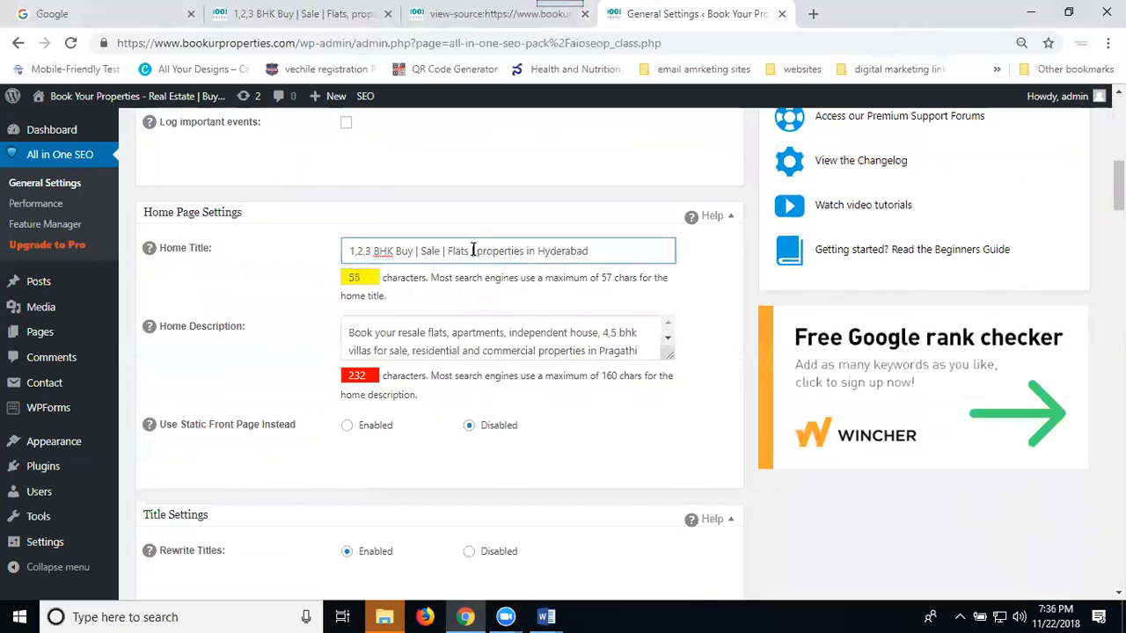
{"action": "scroll", "coordinate": [350, 395], "scroll_direction": "down", "scroll_amount": 15}
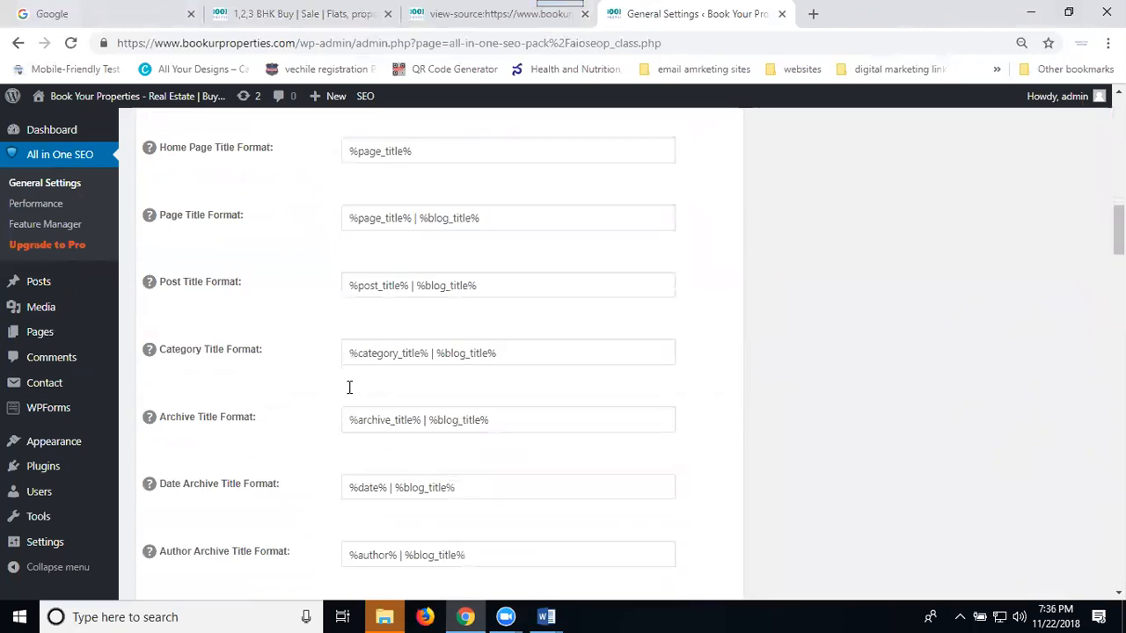
{"action": "scroll", "coordinate": [350, 396], "scroll_direction": "down", "scroll_amount": 20}
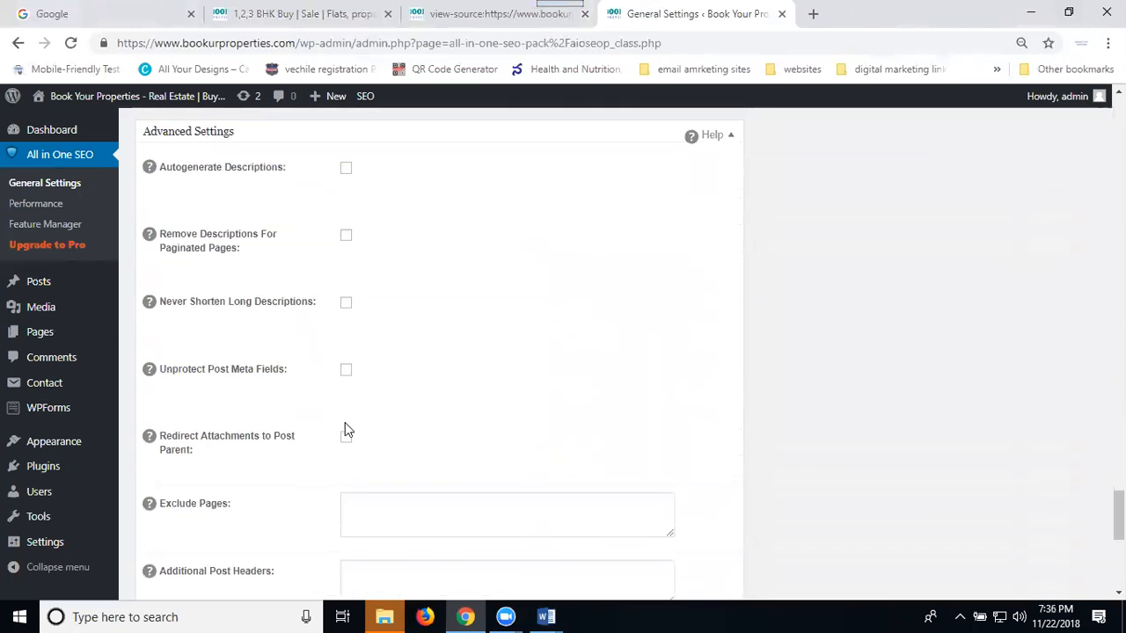
{"action": "left_click", "coordinate": [157, 522]}
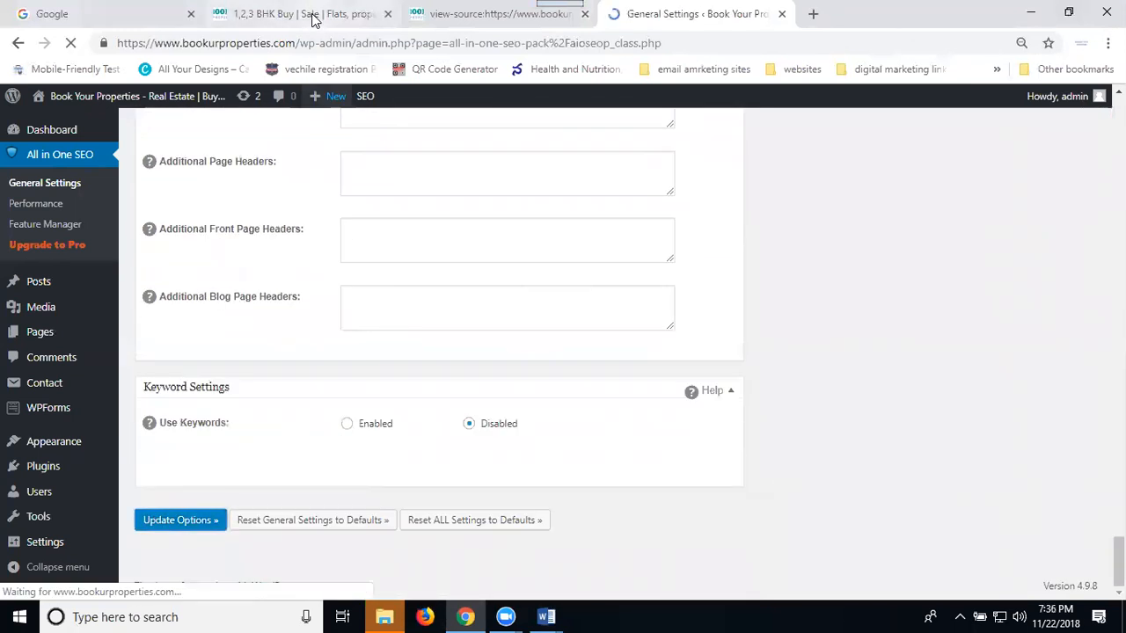
- Reload the home page's source code and check the wording of its title tag
{"action": "left_click", "coordinate": [444, 14]}
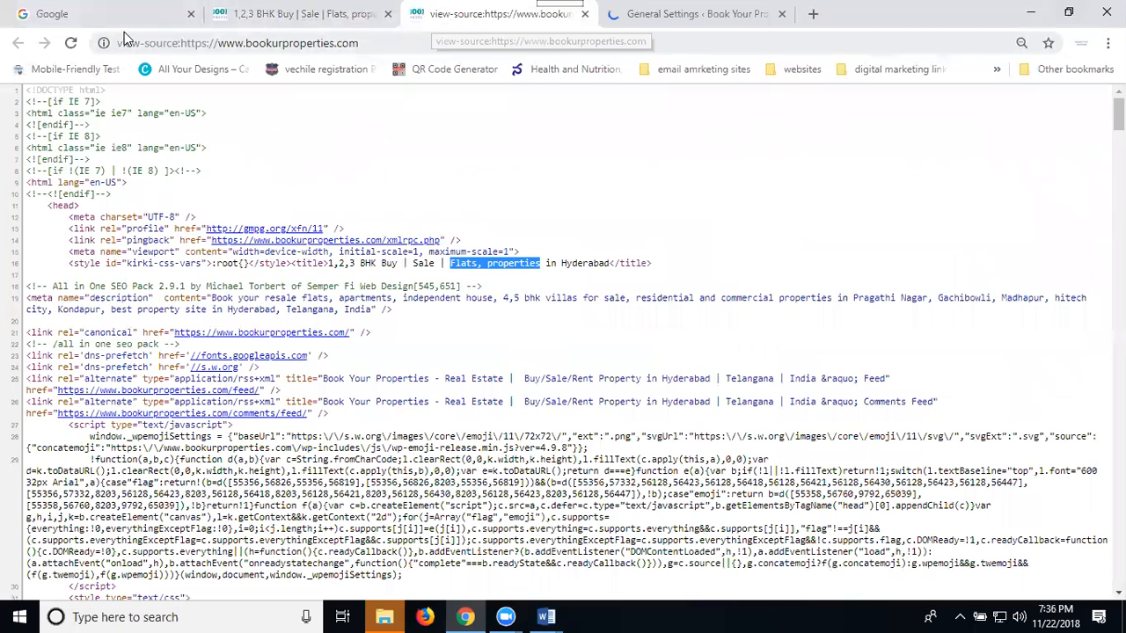
{"action": "left_click", "coordinate": [69, 44]}
{"action": "left_click_drag", "start_coordinate": [450, 264], "coordinate": [553, 267]}
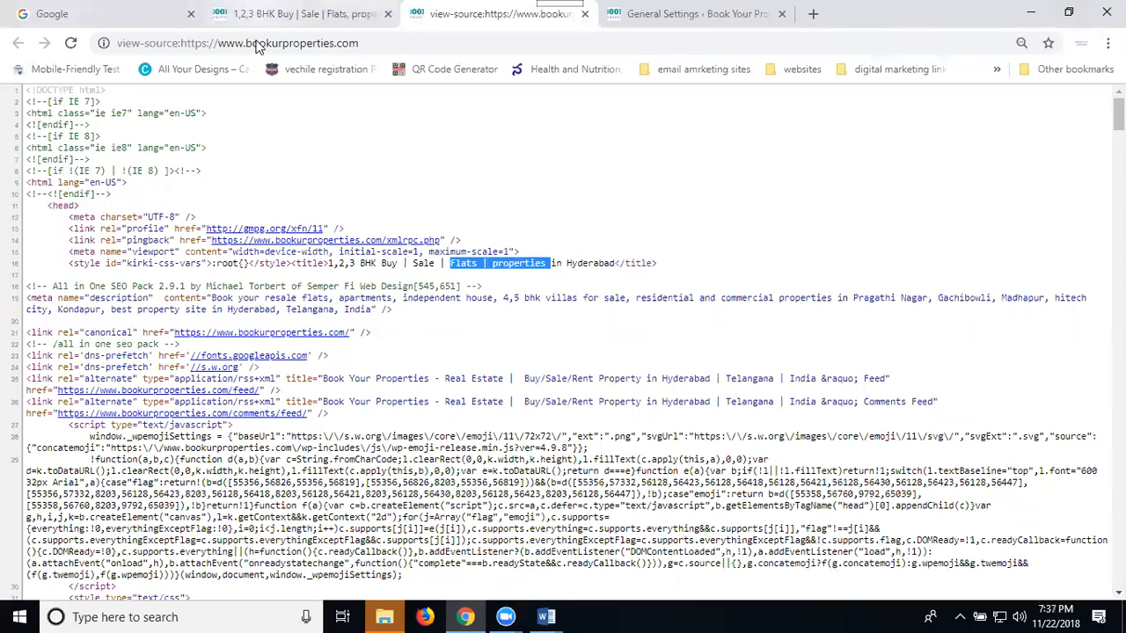
{"action": "left_click", "coordinate": [261, 13]}
- Open the About Us page for editing from the site's page list and find its All in One SEO Pack settings
{"action": "left_click", "coordinate": [649, 16]}
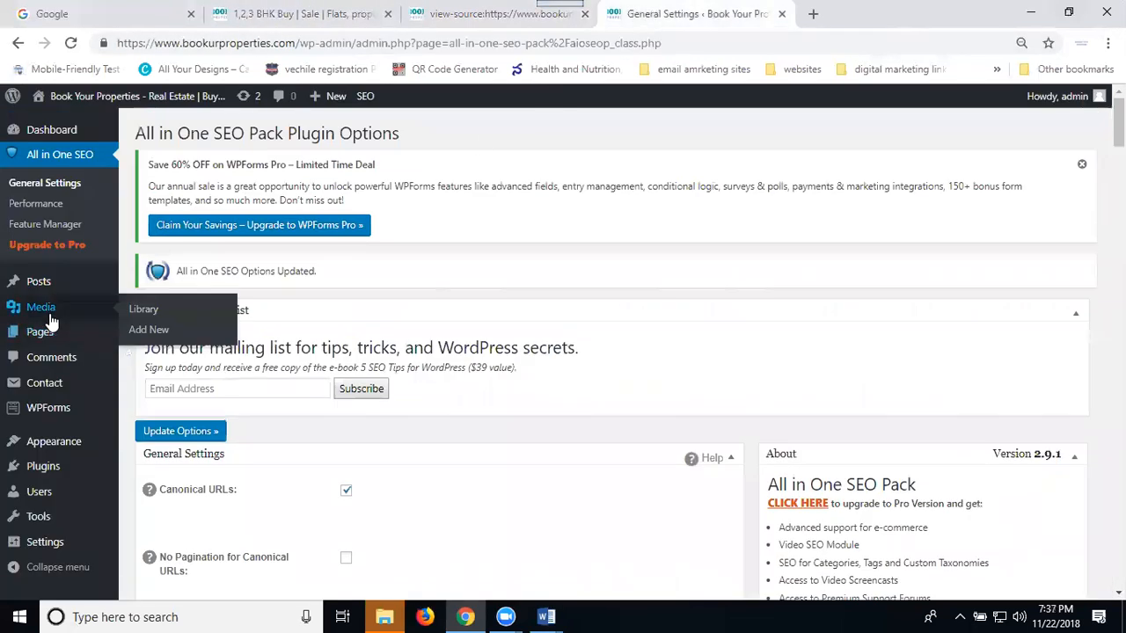
{"action": "left_click", "coordinate": [46, 332]}
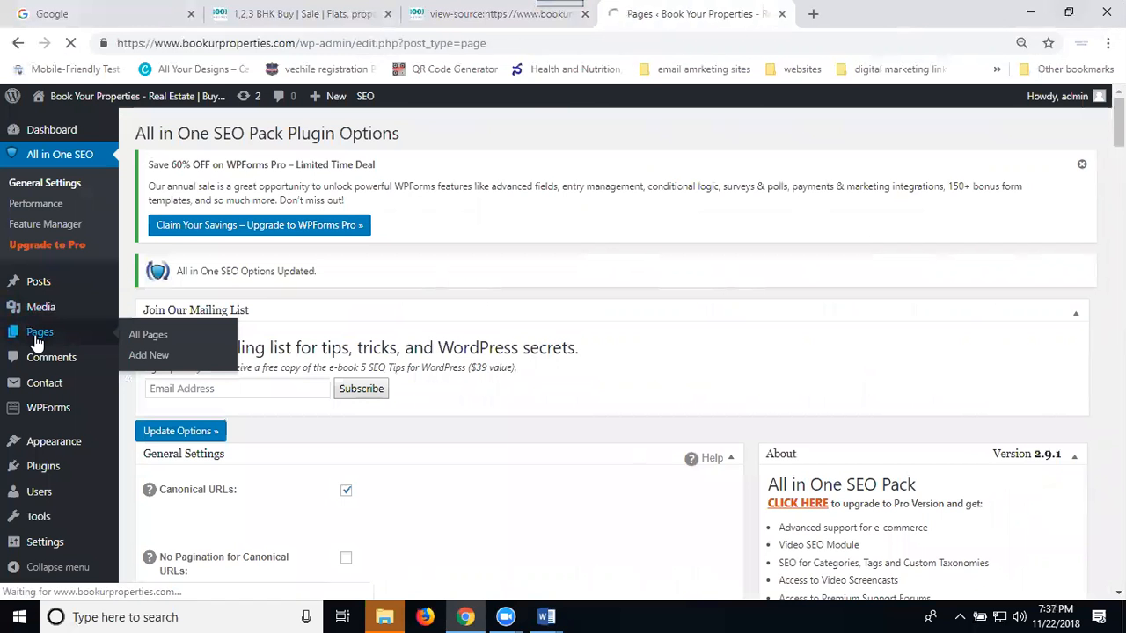
{"action": "left_click", "coordinate": [176, 360]}
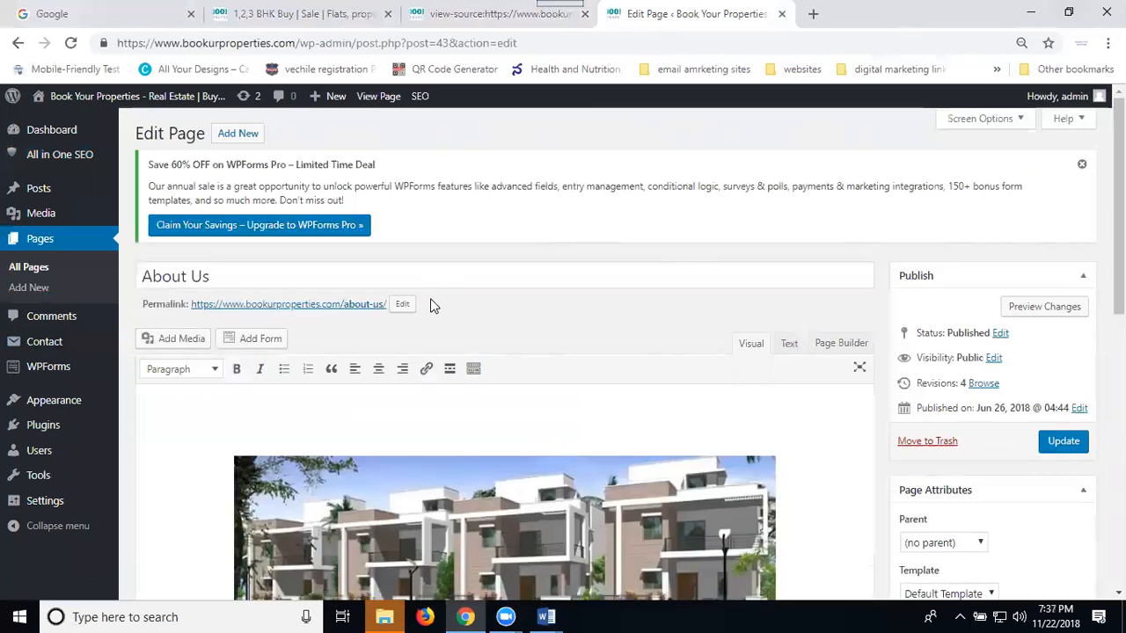
{"action": "scroll", "coordinate": [972, 291], "scroll_direction": "down", "scroll_amount": 10}
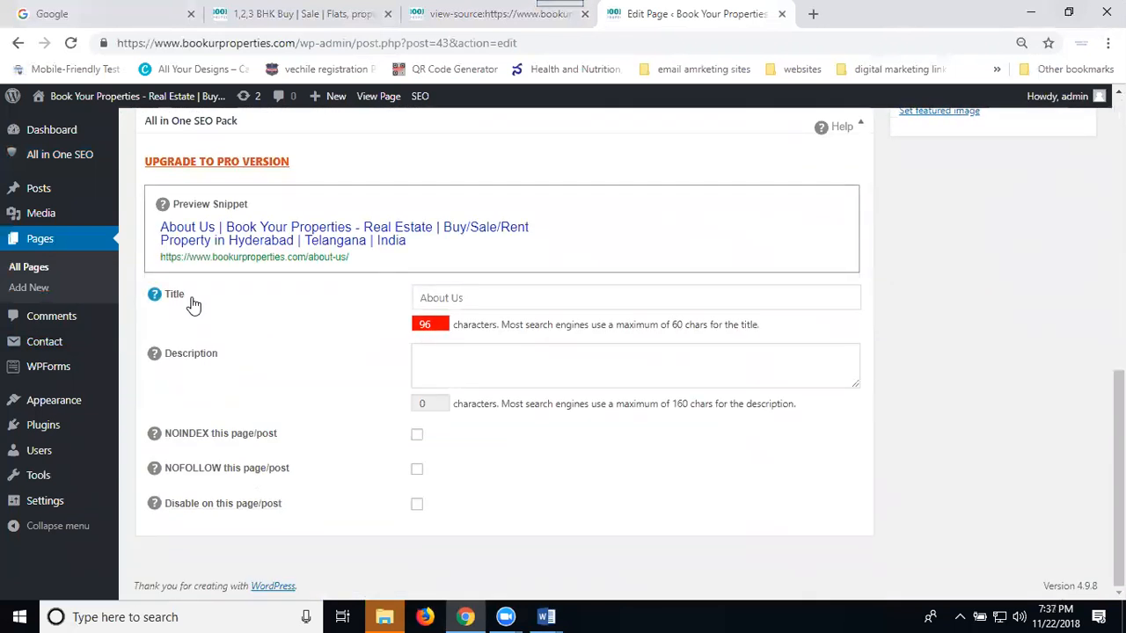
- Enter "About US - Book Your Properties" as the About Us page's SEO title
{"action": "left_click", "coordinate": [491, 294]}
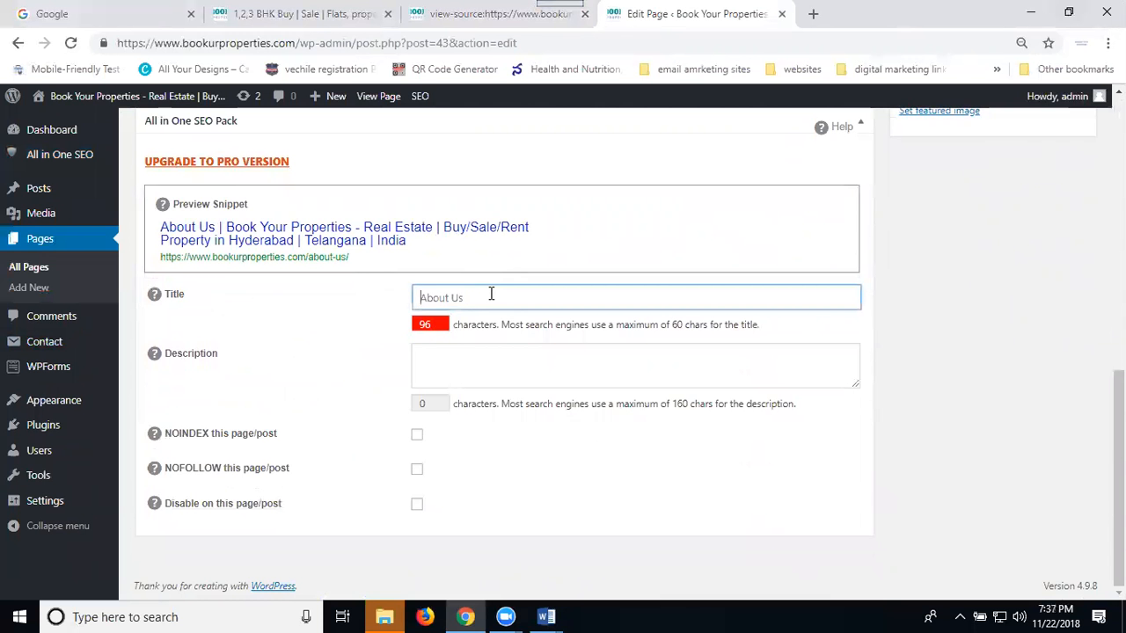
{"action": "type", "text": "About "}
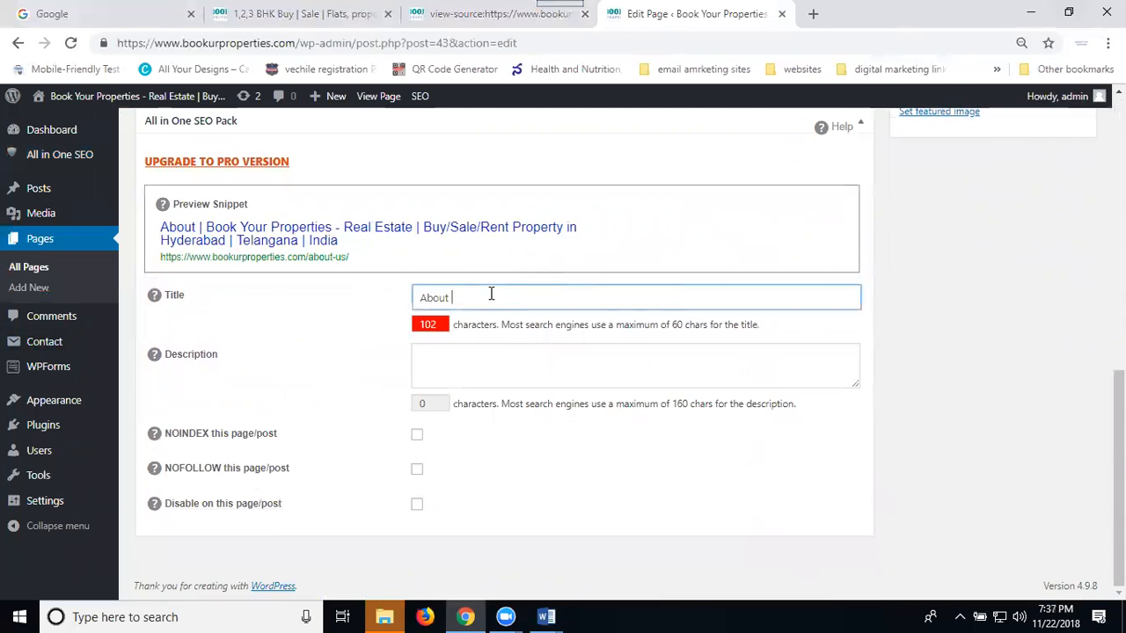
{"action": "type", "text": "US - Book Your"}
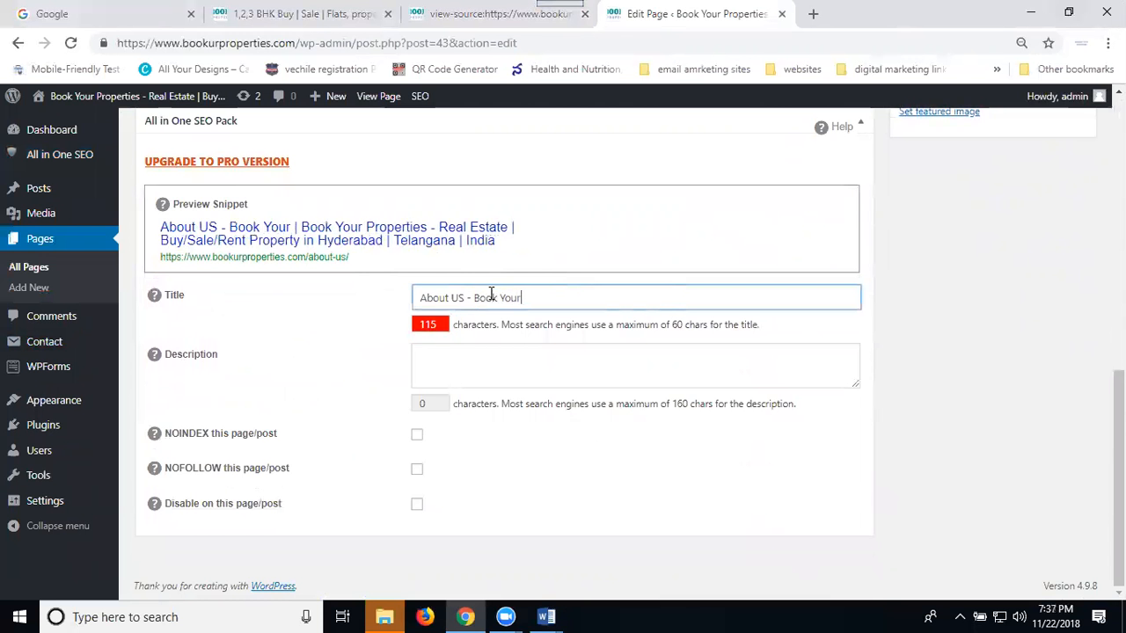
{"action": "type", "text": " Properties"}
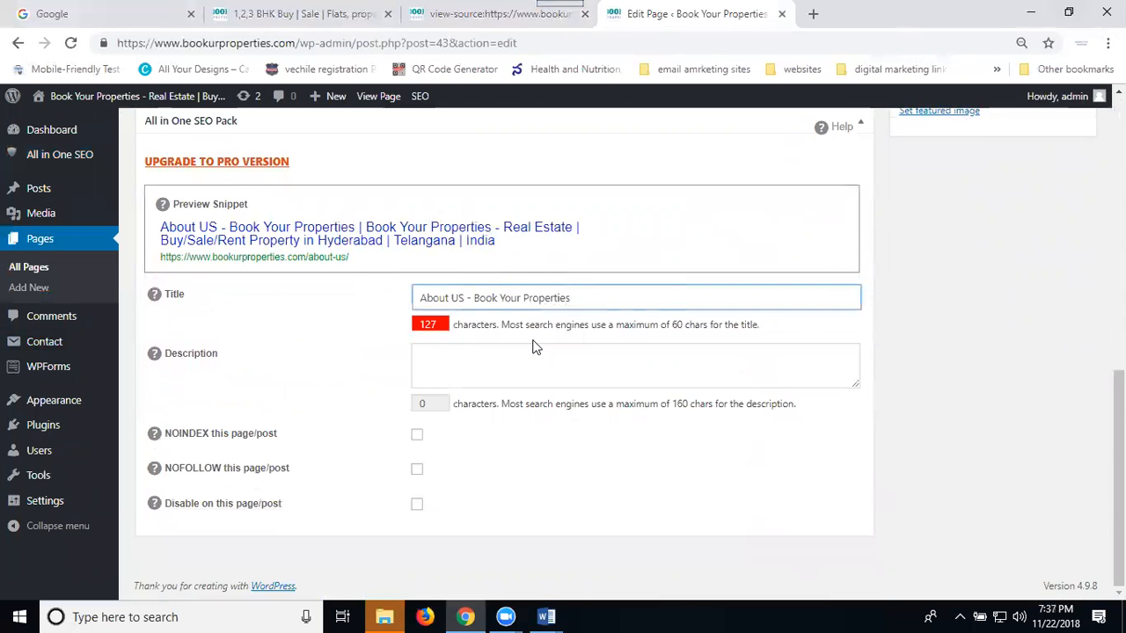
- Copy "Book Your Properties" from the SEO title and delete it there, leaving "About US -"
{"action": "left_click_drag", "start_coordinate": [572, 297], "coordinate": [475, 297]}
{"action": "key", "text": "ctrl+c"}
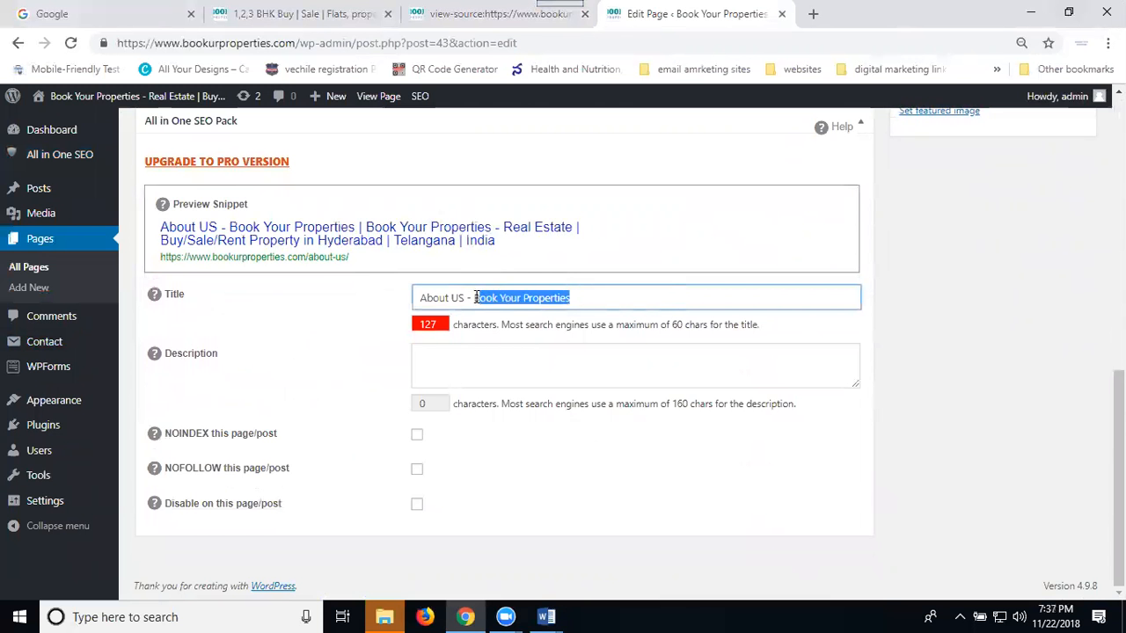
{"action": "key", "text": "BackSpace"}
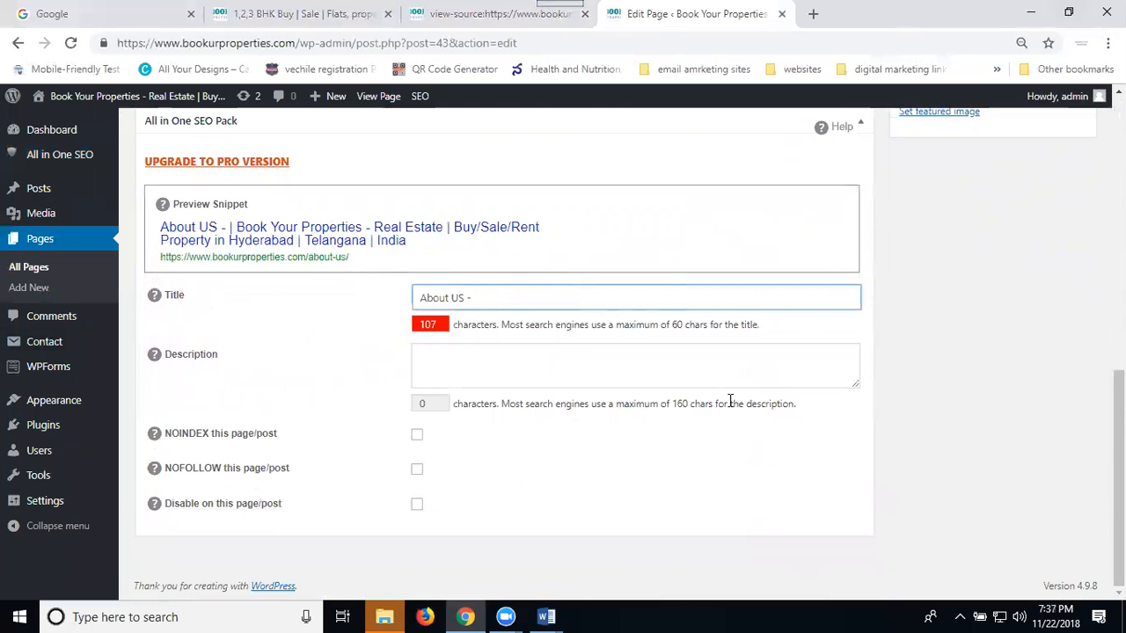
- Update the About Us page and open it on the live site to check its browser title
{"action": "scroll", "coordinate": [733, 402], "scroll_direction": "up", "scroll_amount": 10}
{"action": "left_click", "coordinate": [1060, 443]}
{"action": "left_click", "coordinate": [308, 15]}
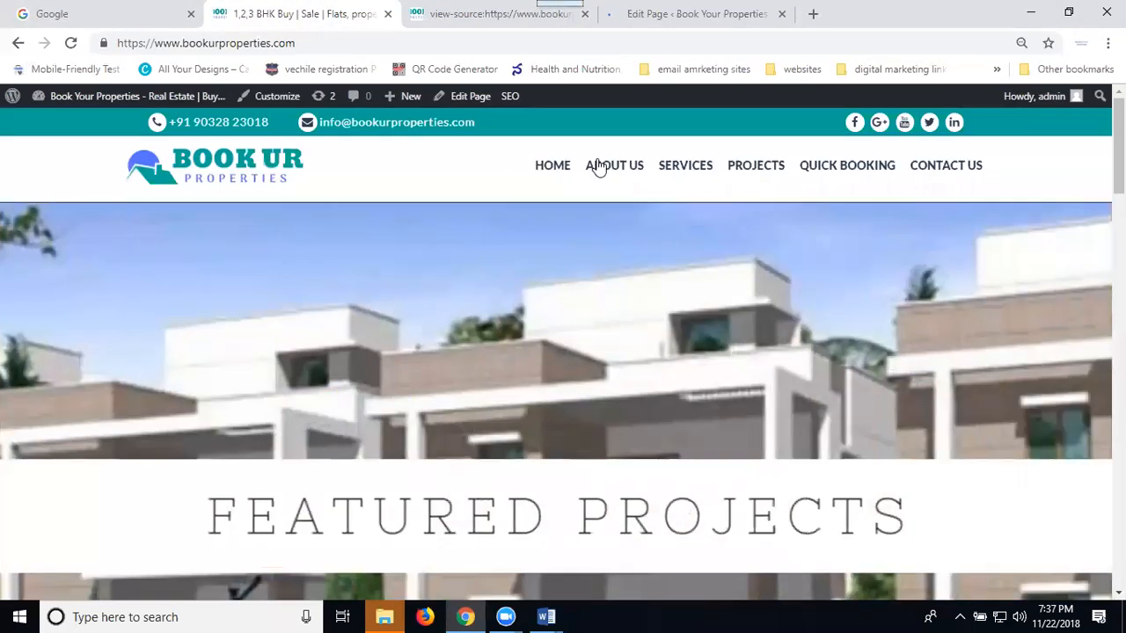
{"action": "left_click", "coordinate": [596, 165]}
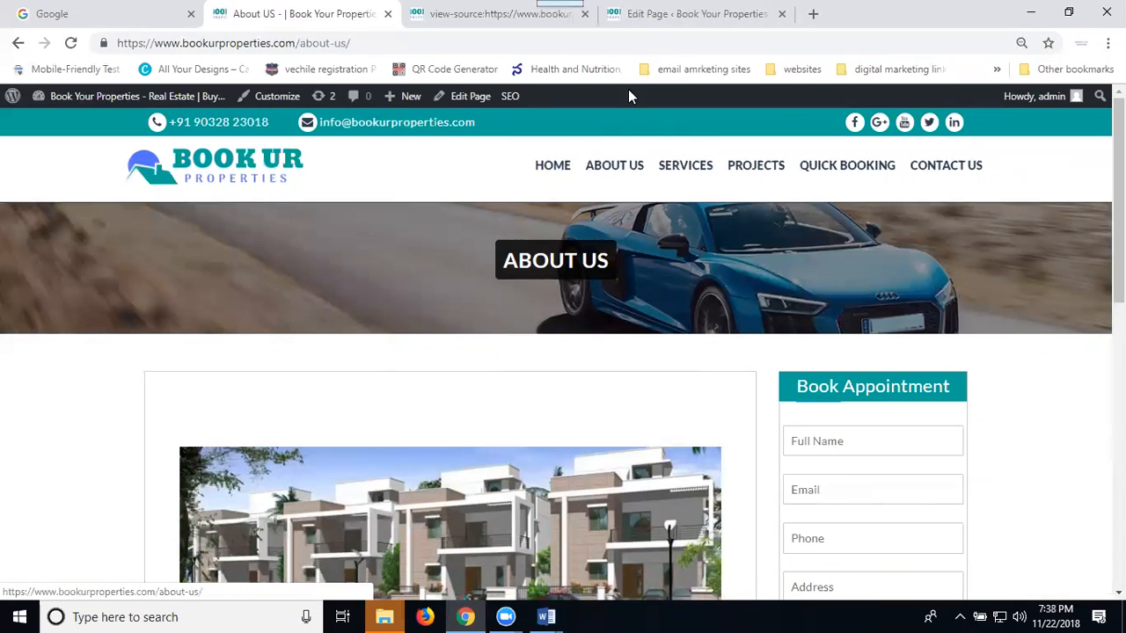
- Replace the Site Title in the WordPress general settings with the copied "Book Your Properties"
{"action": "left_click", "coordinate": [636, 15]}
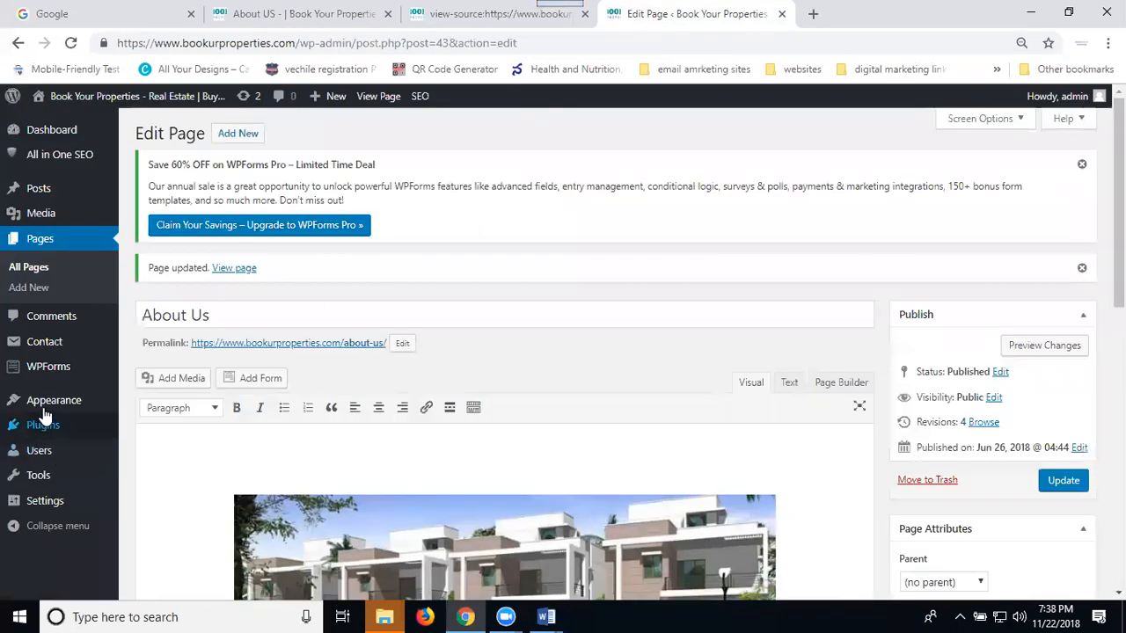
{"action": "mouse_move", "coordinate": [49, 502]}
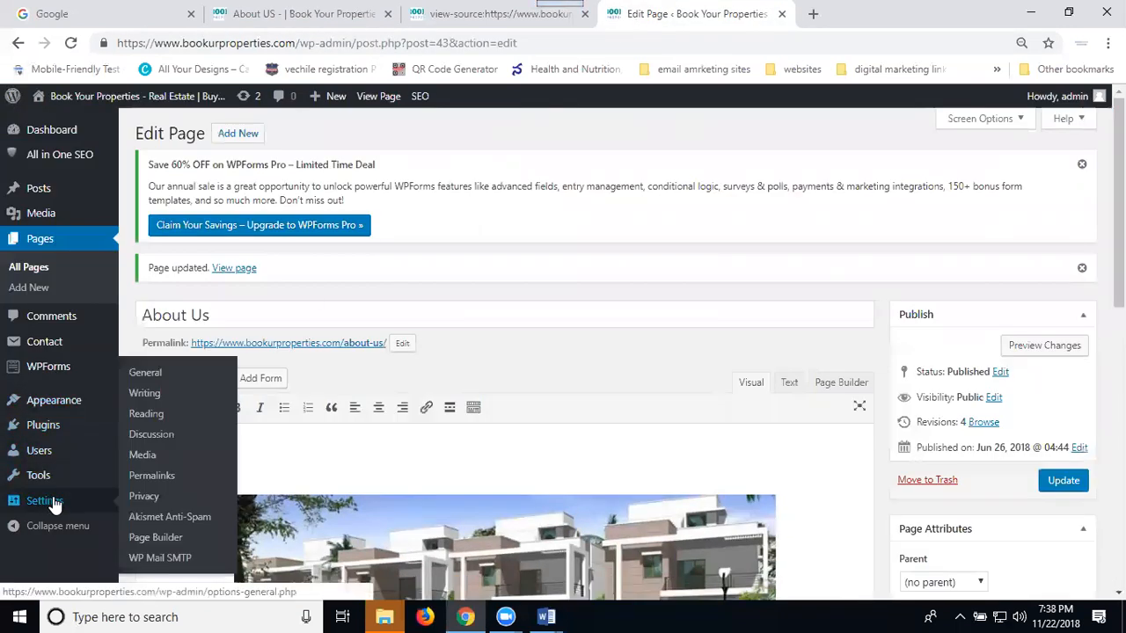
{"action": "left_click", "coordinate": [156, 371]}
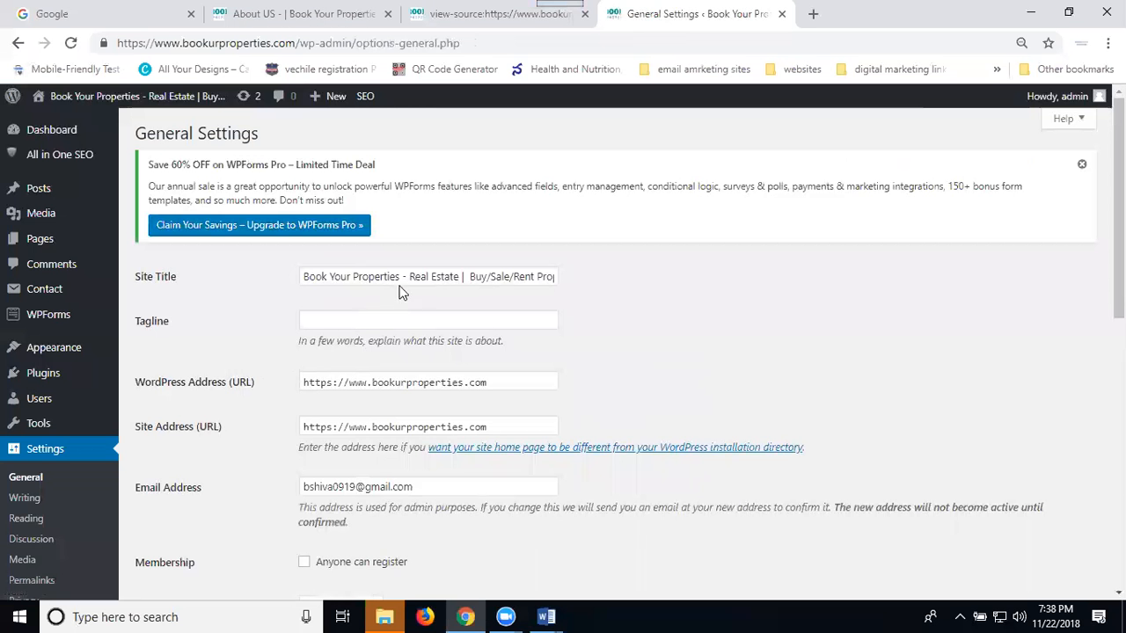
{"action": "left_click_drag", "start_coordinate": [402, 281], "coordinate": [680, 289]}
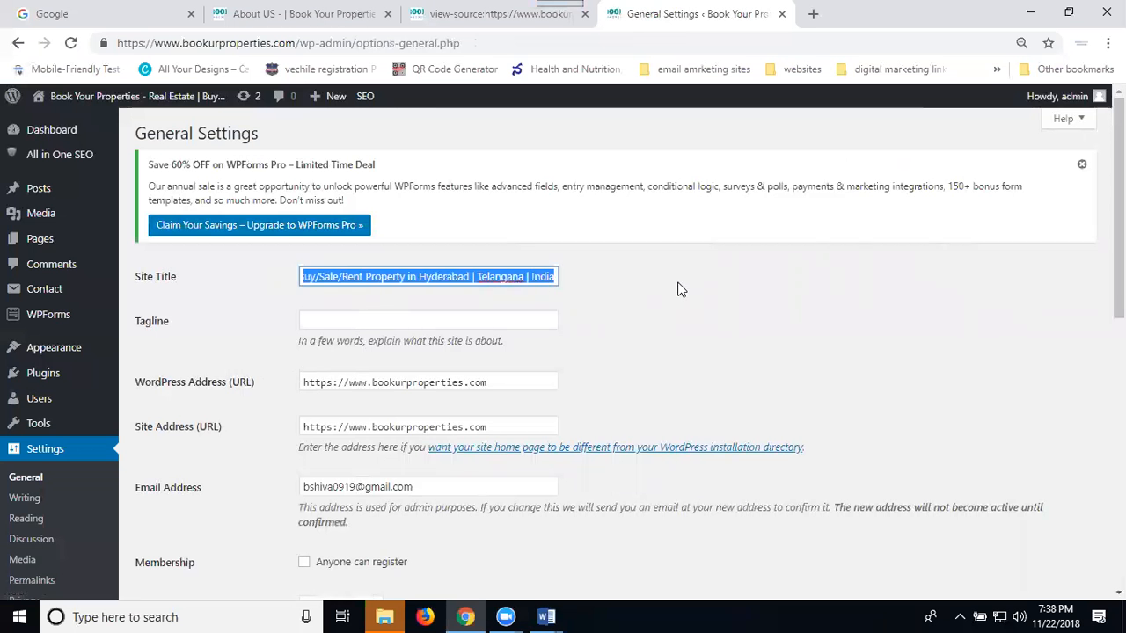
{"action": "key", "text": "ctrl+v"}
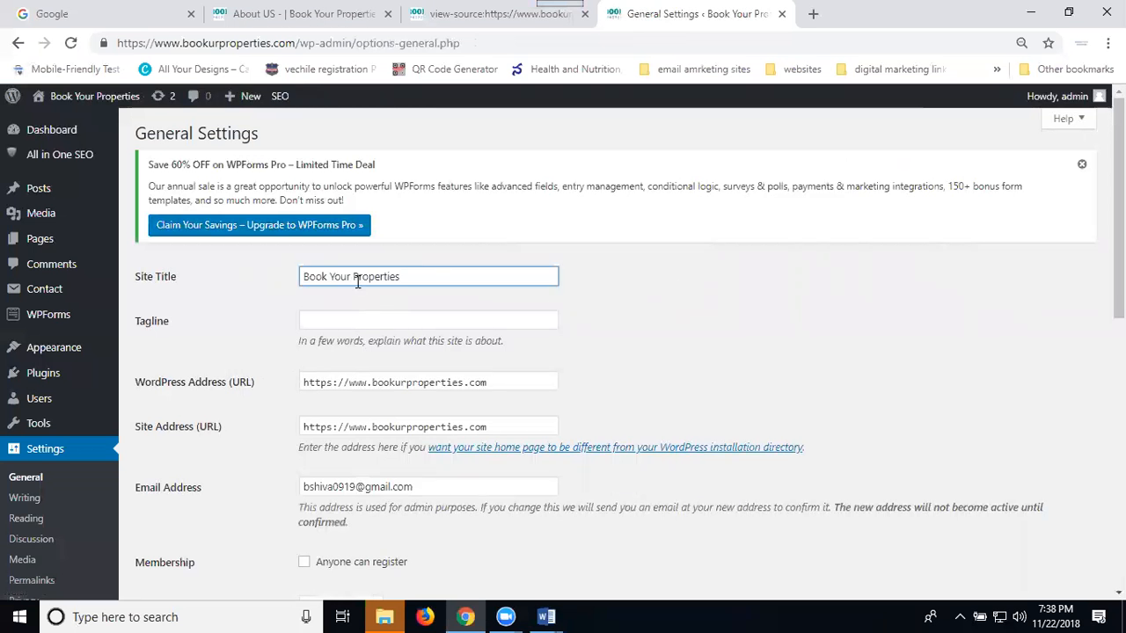
- Extend the Site Title to read "Book Your Properties | Book U R Properties"
{"action": "type", "text": "|Book U r Properties"}
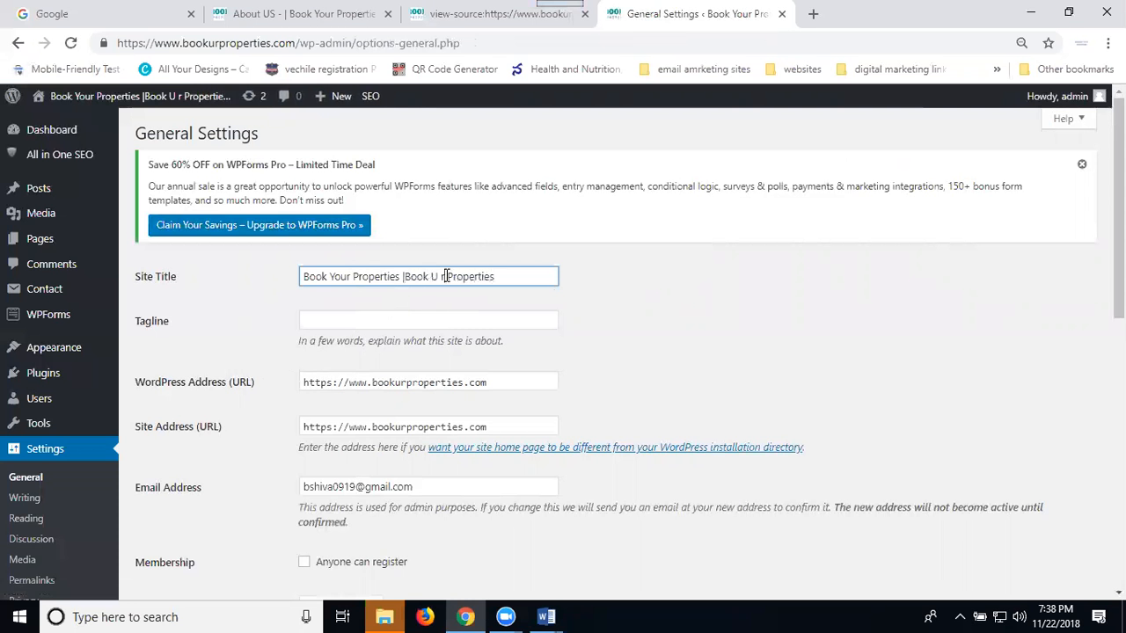
{"action": "left_click", "coordinate": [446, 276]}
{"action": "key", "text": "BackSpace"}
{"action": "type", "text": "R"}
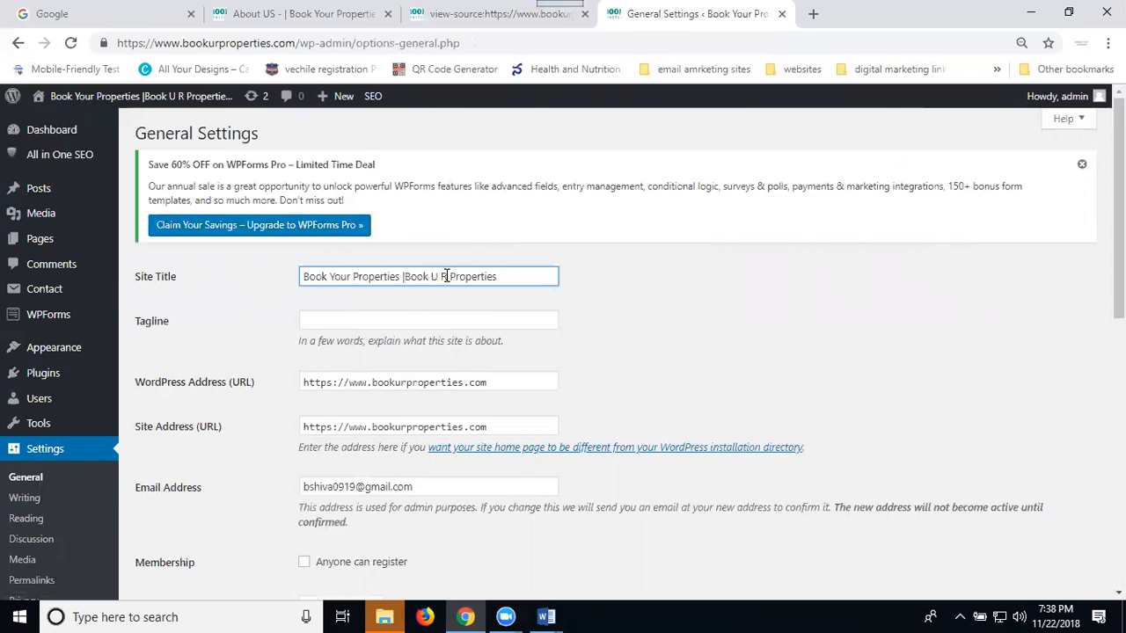
{"action": "left_click", "coordinate": [405, 276]}
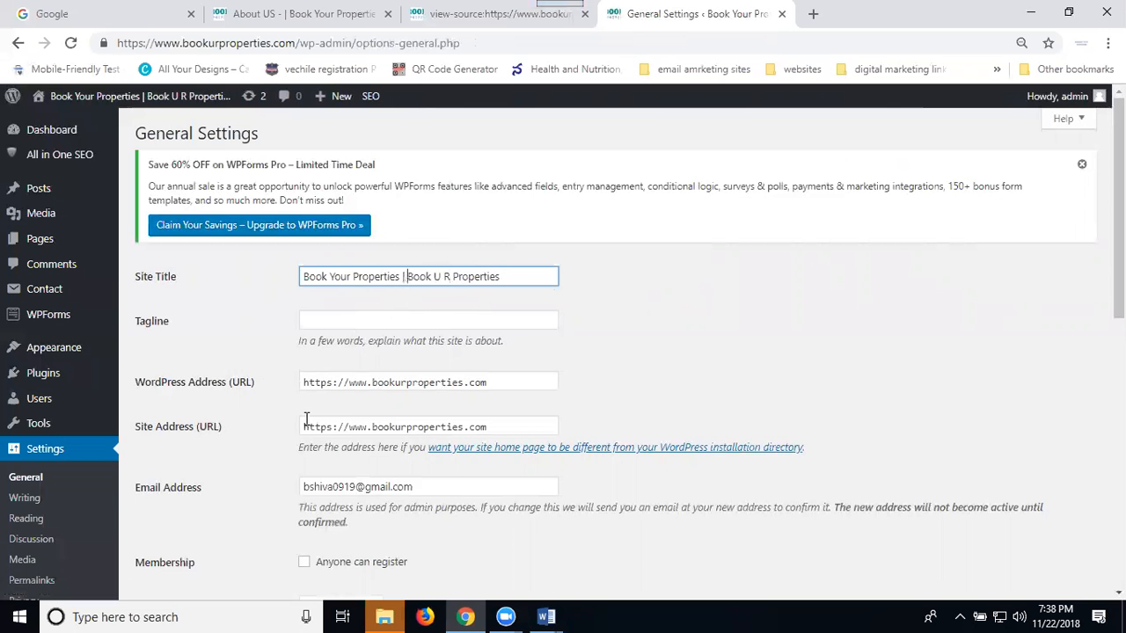
- Save the general settings and reload the live About Us page to check its browser title
{"action": "scroll", "coordinate": [306, 419], "scroll_direction": "down", "scroll_amount": 7}
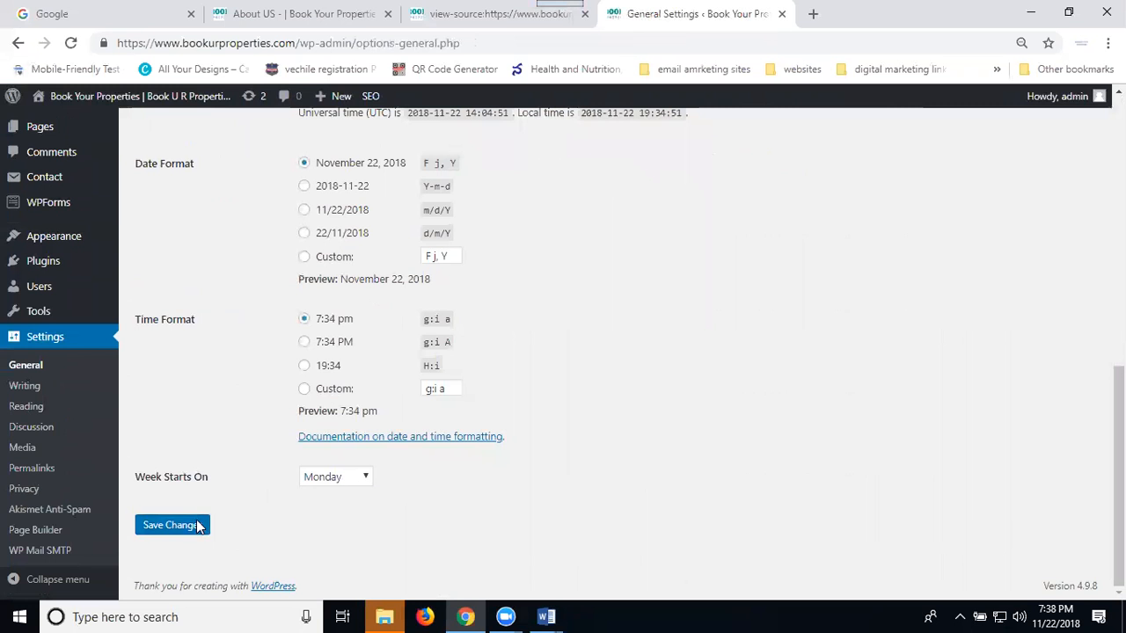
{"action": "left_click", "coordinate": [173, 525]}
{"action": "left_click", "coordinate": [271, 13]}
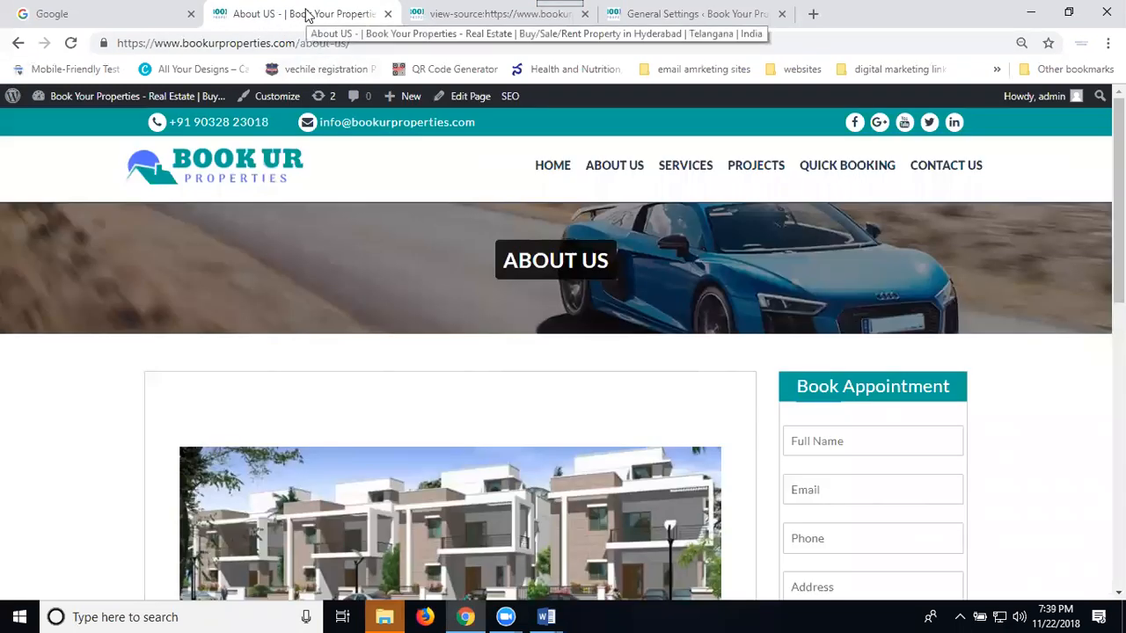
{"action": "left_click", "coordinate": [70, 42]}
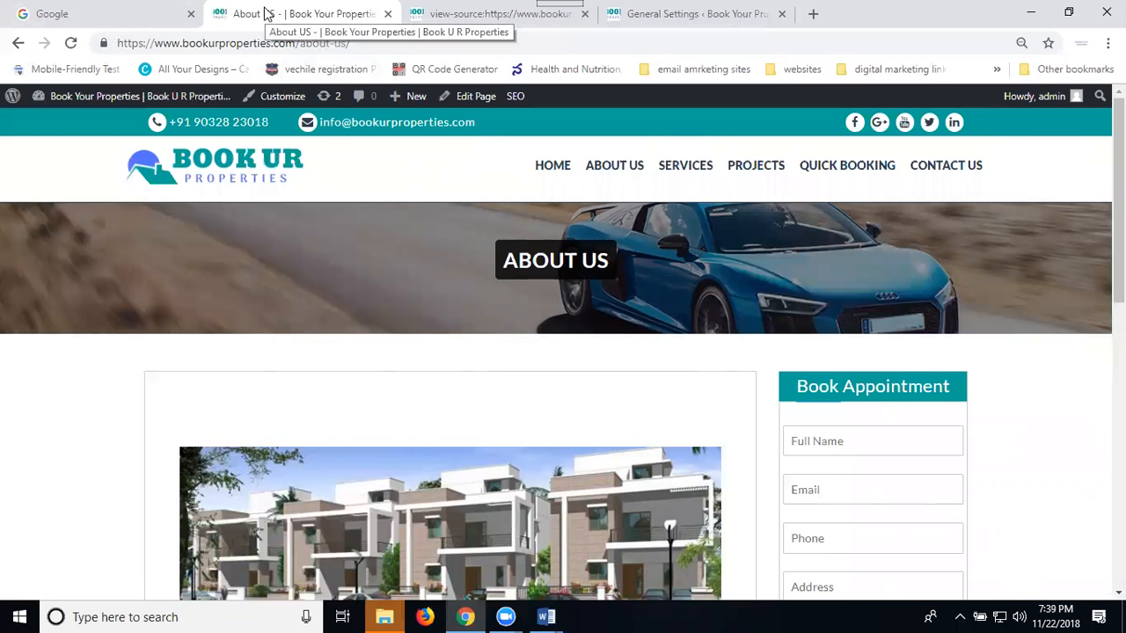
- Change the last word of the Site Title to "Property" so it ends in "Book U R Property"
{"action": "left_click", "coordinate": [651, 15]}
{"action": "left_click", "coordinate": [514, 313]}
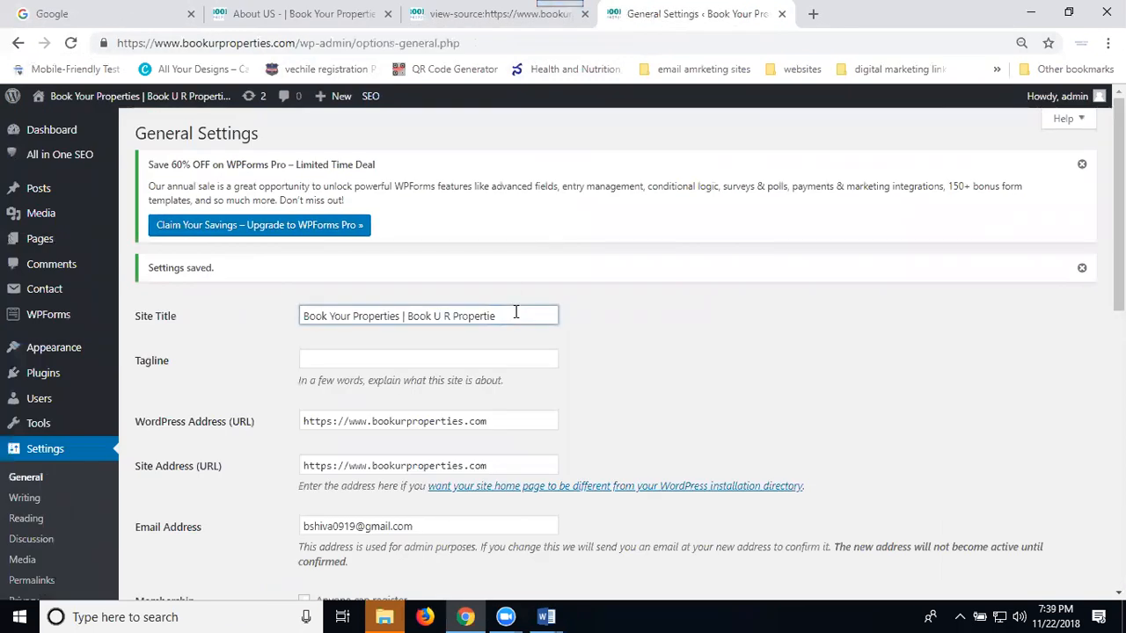
{"action": "key", "text": "BackSpace"}
{"action": "key", "text": "BackSpace"}
{"action": "type", "text": "y"}
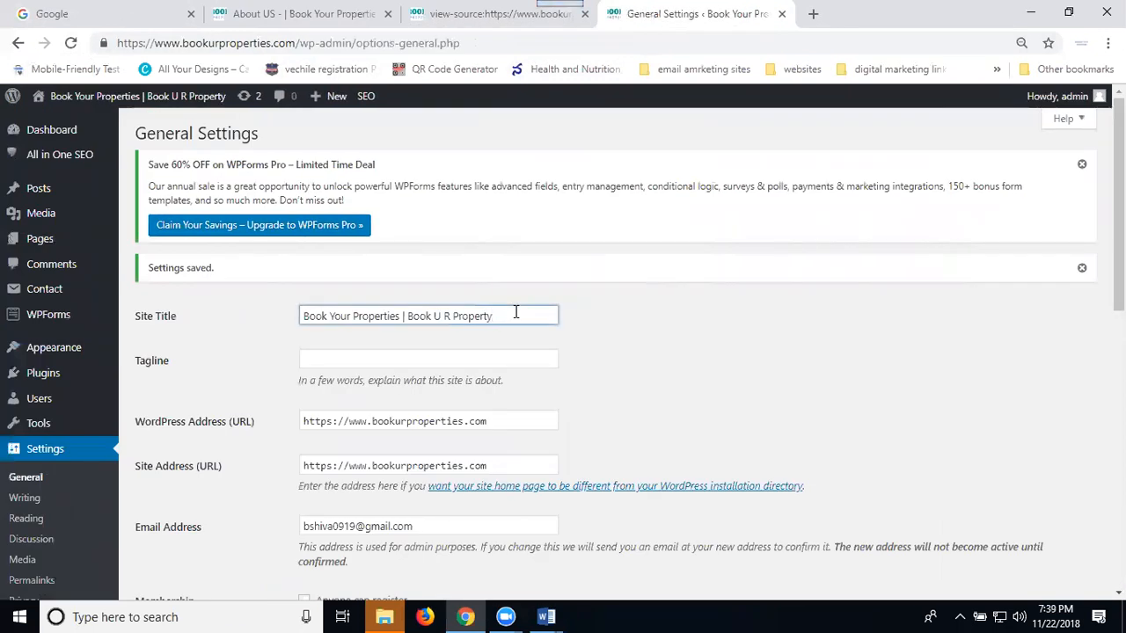
- Save the changed Site Title and return to the live About Us page
{"action": "scroll", "coordinate": [195, 458], "scroll_direction": "down", "scroll_amount": 10}
{"action": "left_click", "coordinate": [174, 524]}
{"action": "left_click", "coordinate": [273, 17]}
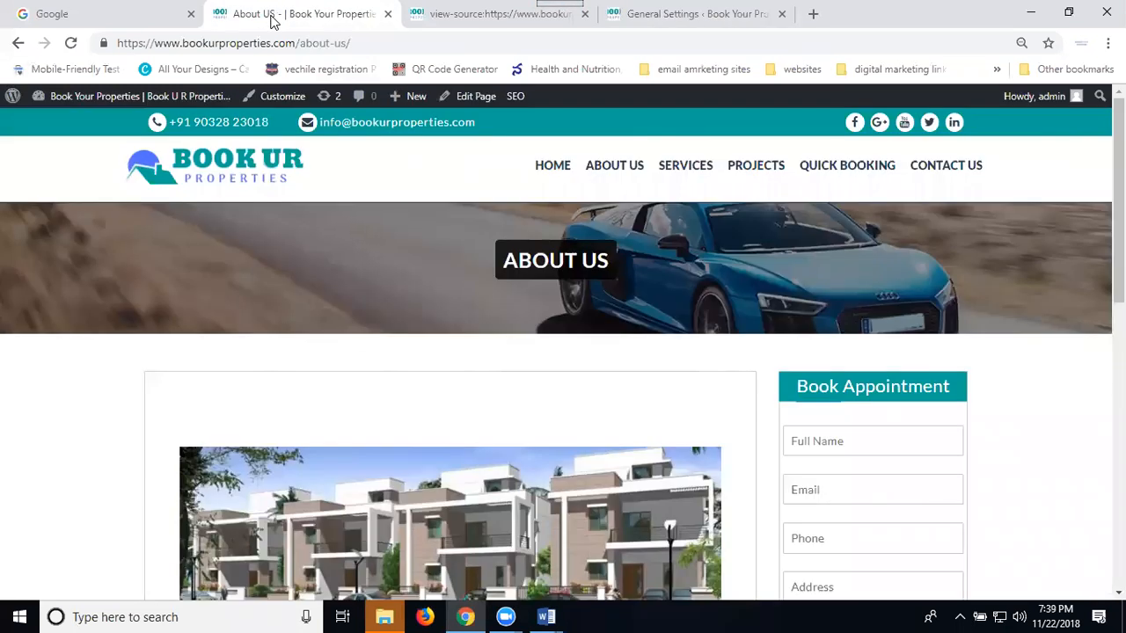